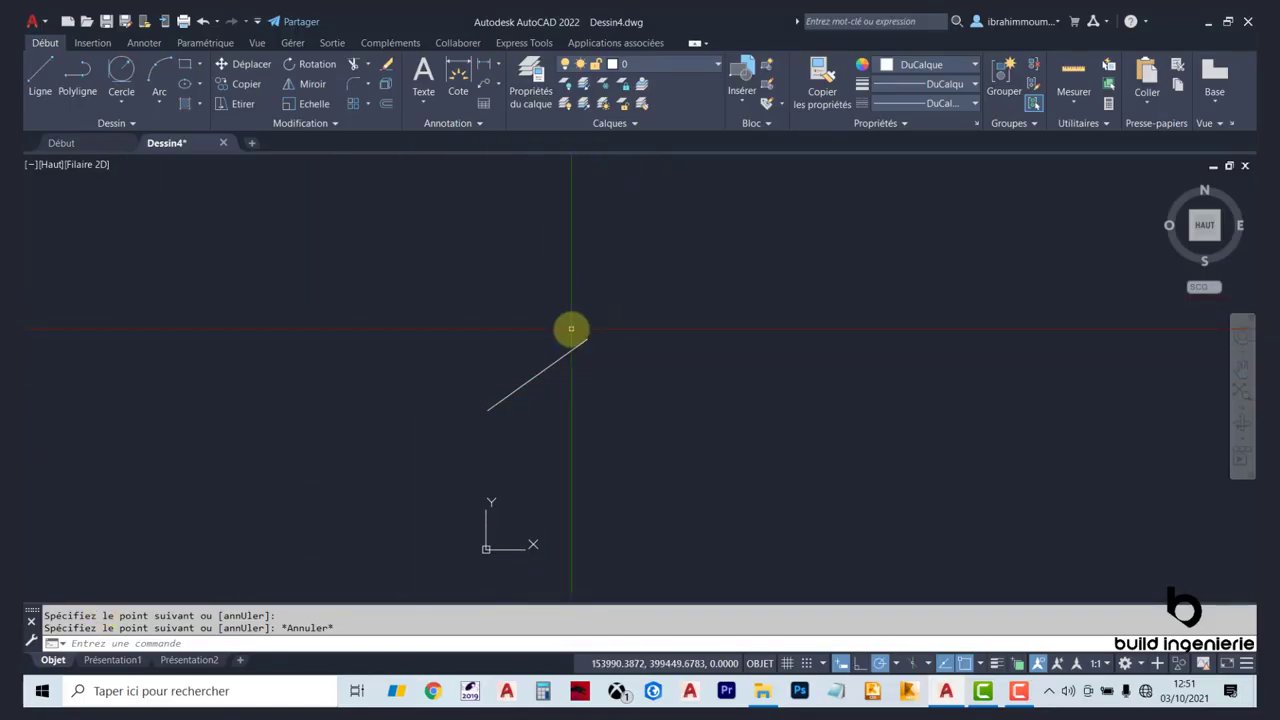
# - Examine the diagonal line at different scales by zooming in and out around it
pyautogui.scroll(4, 571, 328)
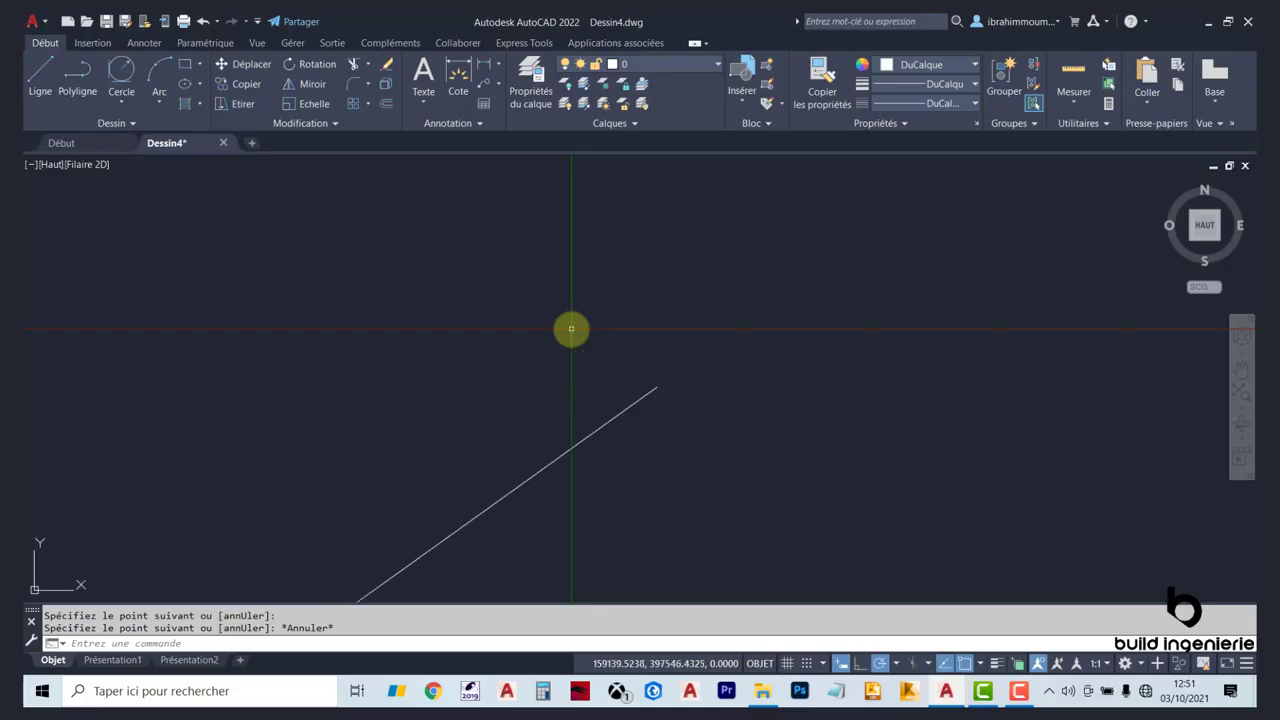
pyautogui.scroll(-6, 571, 328)
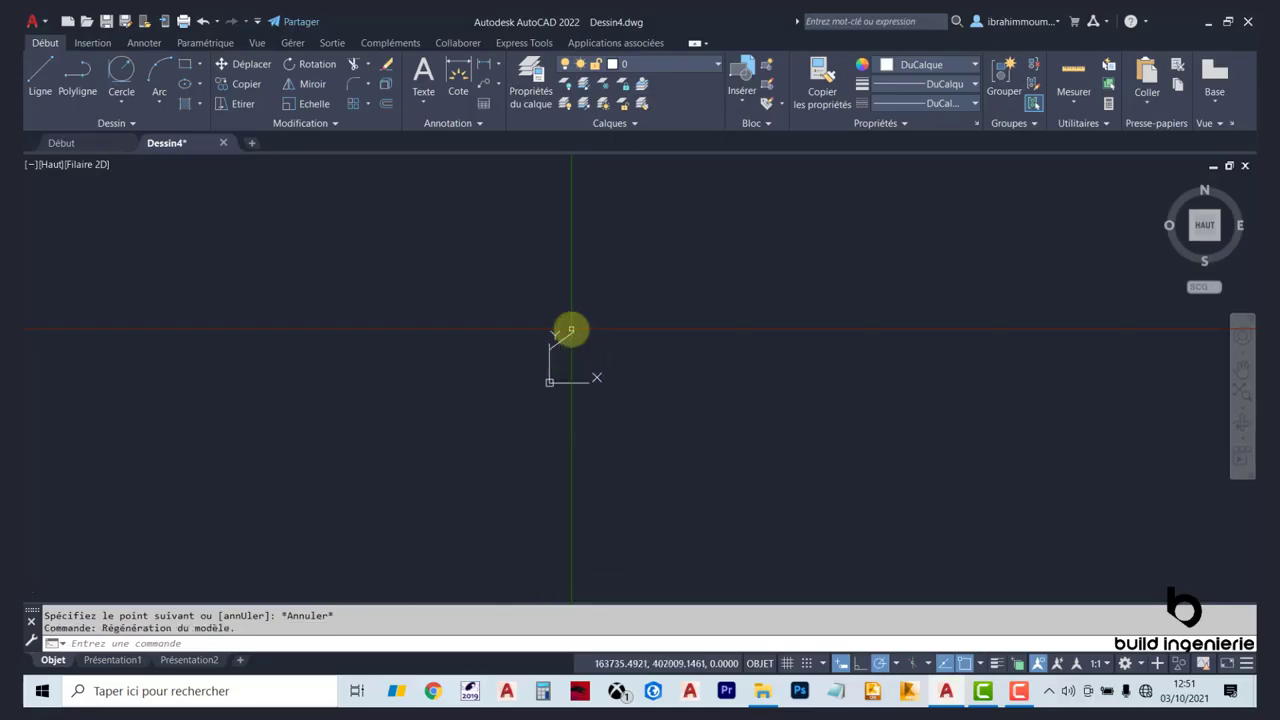
pyautogui.moveTo(571, 328)
pyautogui.mouseDown(button='middle')
pyautogui.moveTo(494, 294)
pyautogui.moveTo(620, 394)
pyautogui.moveTo(431, 360)
pyautogui.moveTo(326, 368)
pyautogui.moveTo(370, 412)
pyautogui.moveTo(520, 362)
pyautogui.moveTo(369, 309)
pyautogui.moveTo(420, 354)
pyautogui.moveTo(597, 366)
pyautogui.moveTo(434, 360)
pyautogui.mouseUp(button='middle')
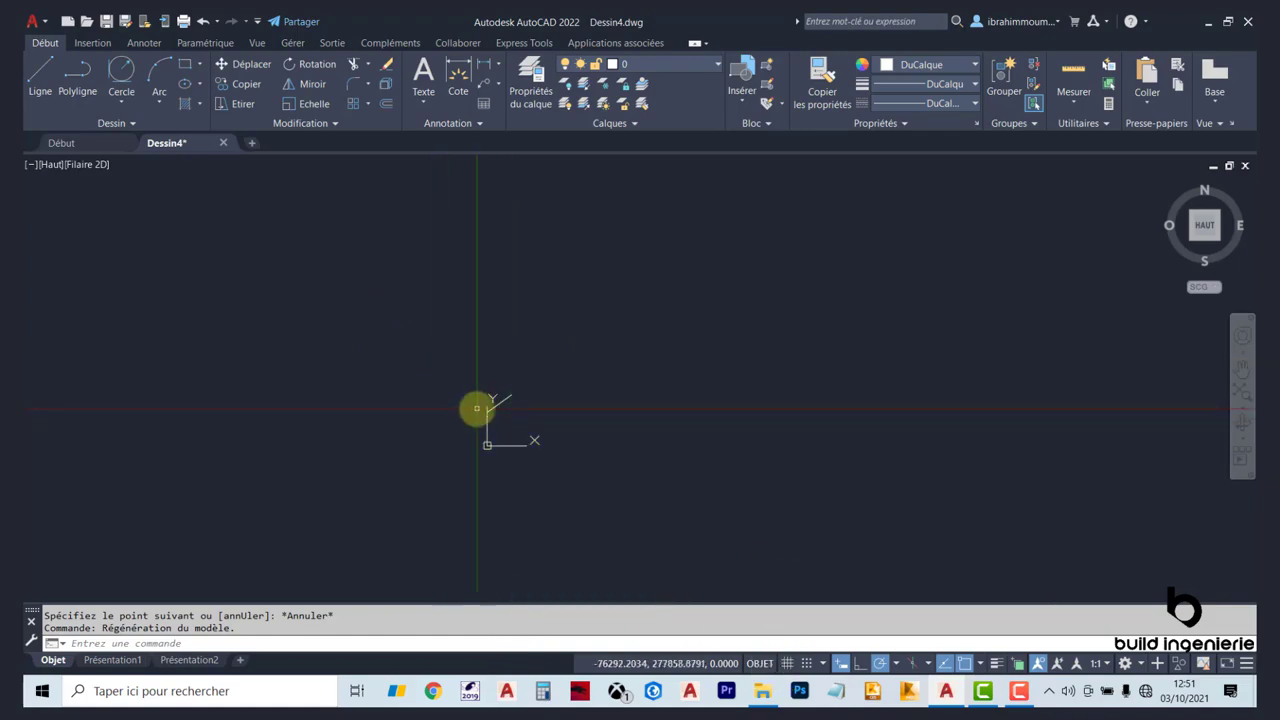
pyautogui.scroll(5, 477, 408)
pyautogui.scroll(2, 600, 346)
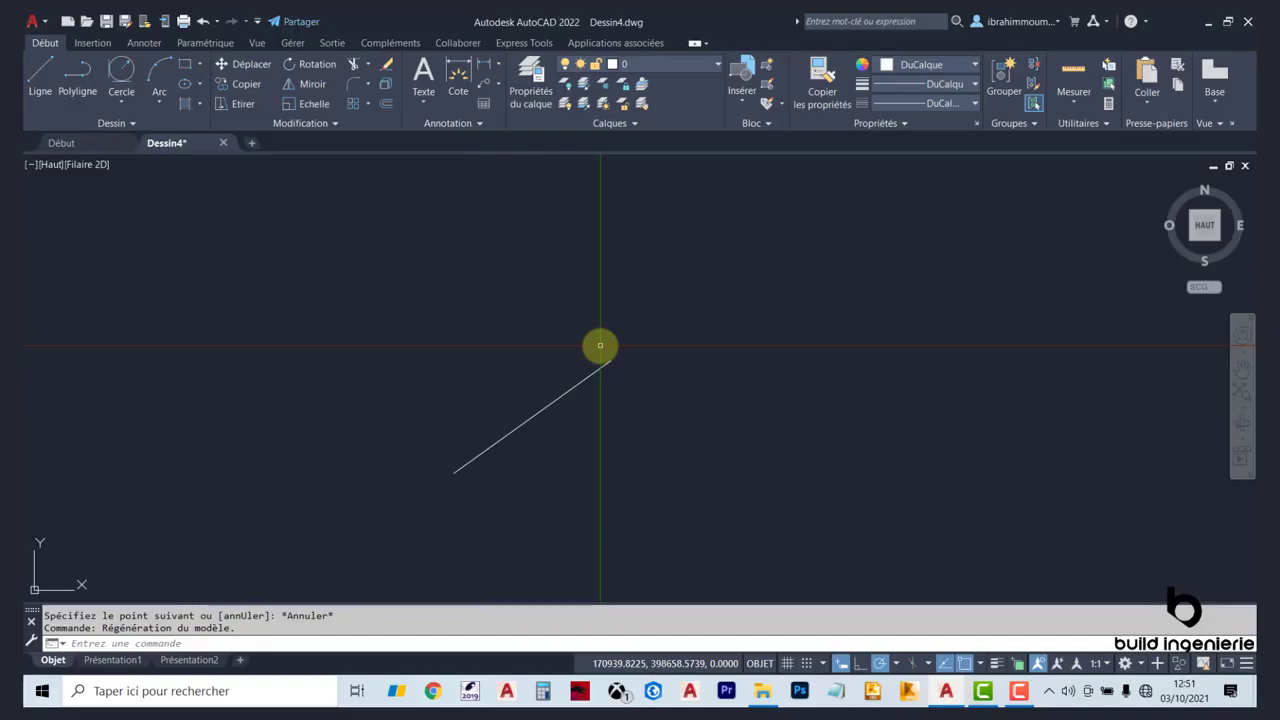
pyautogui.scroll(-3, 540, 414)
pyautogui.scroll(3, 534, 443)
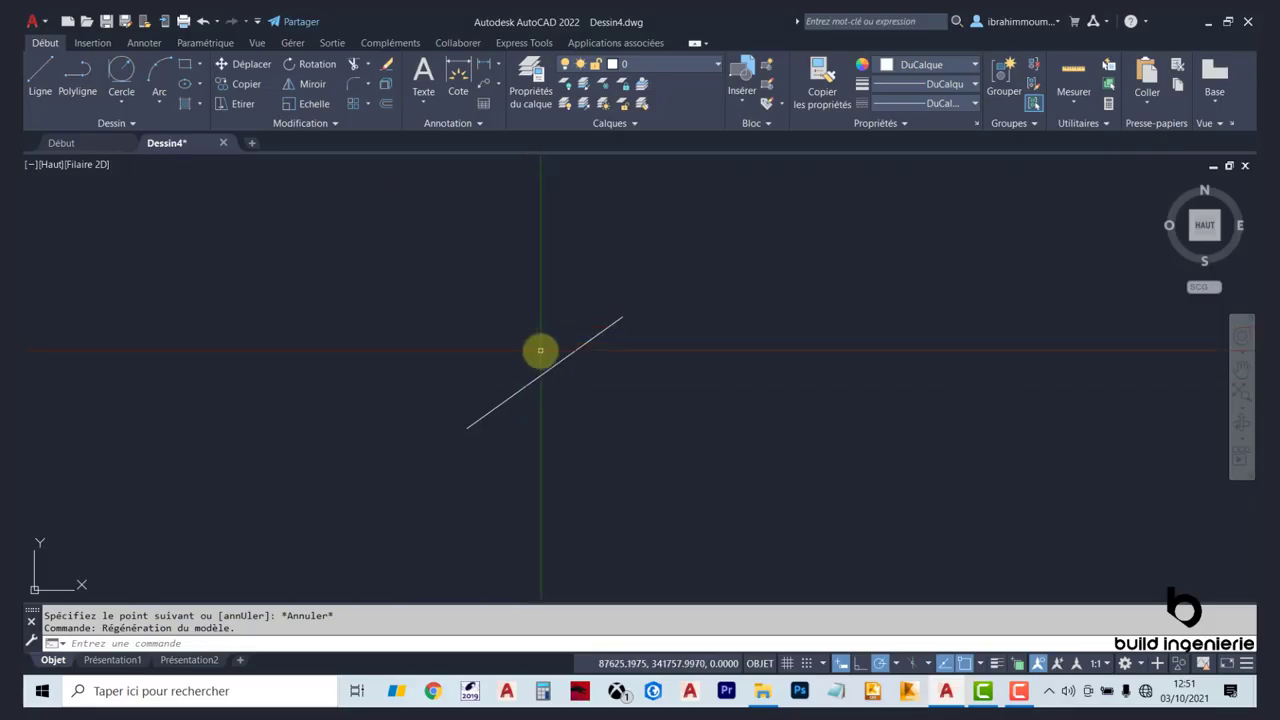
pyautogui.scroll(4, 540, 350)
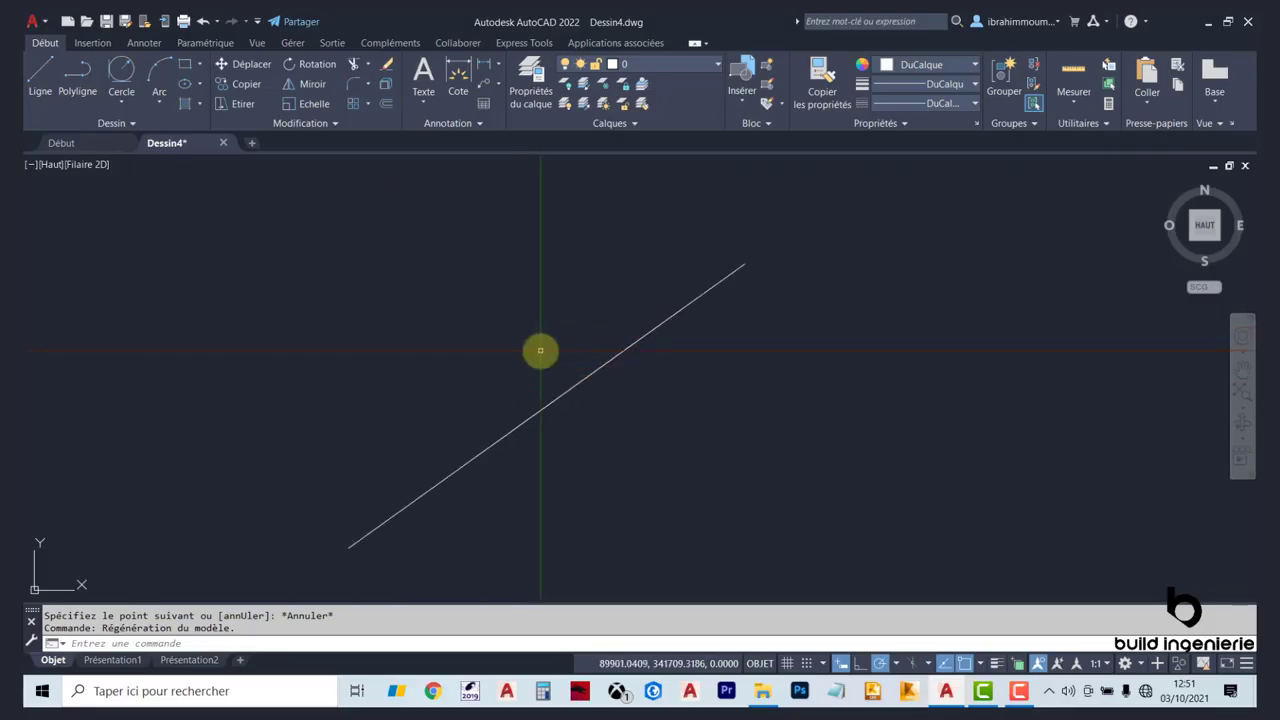
pyautogui.scroll(2, 540, 350)
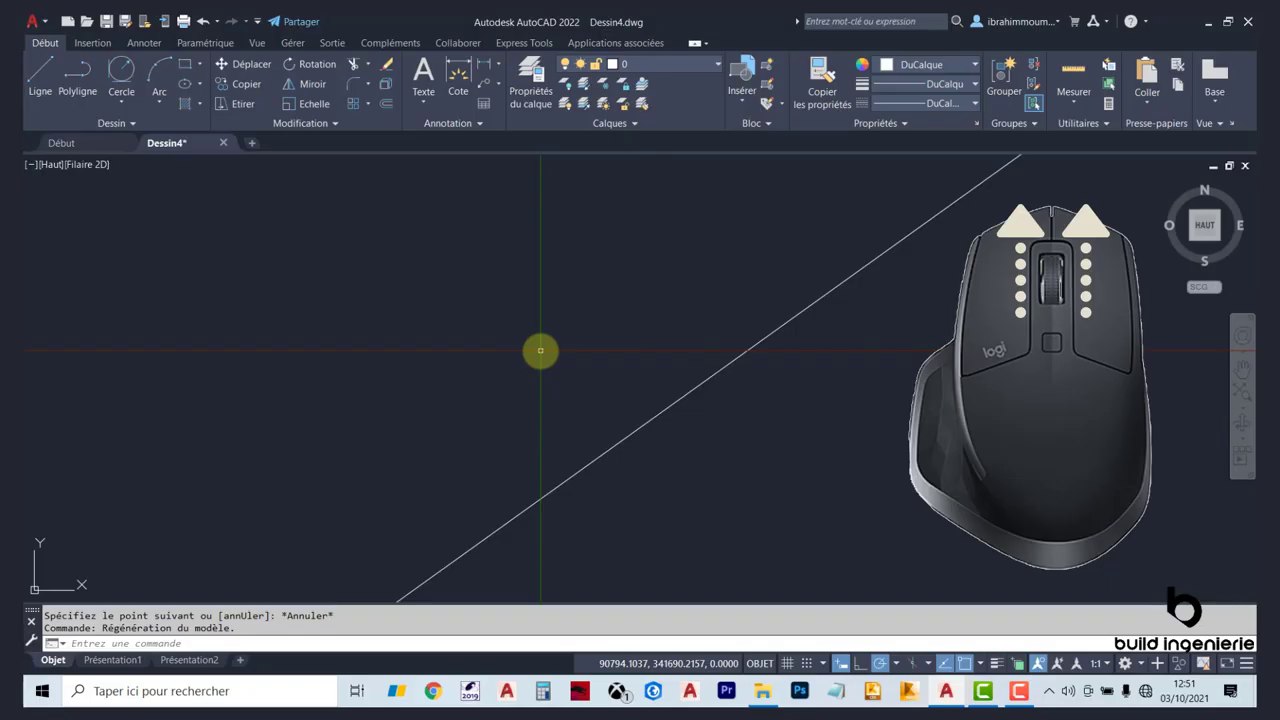
pyautogui.scroll(-4, 541, 351)
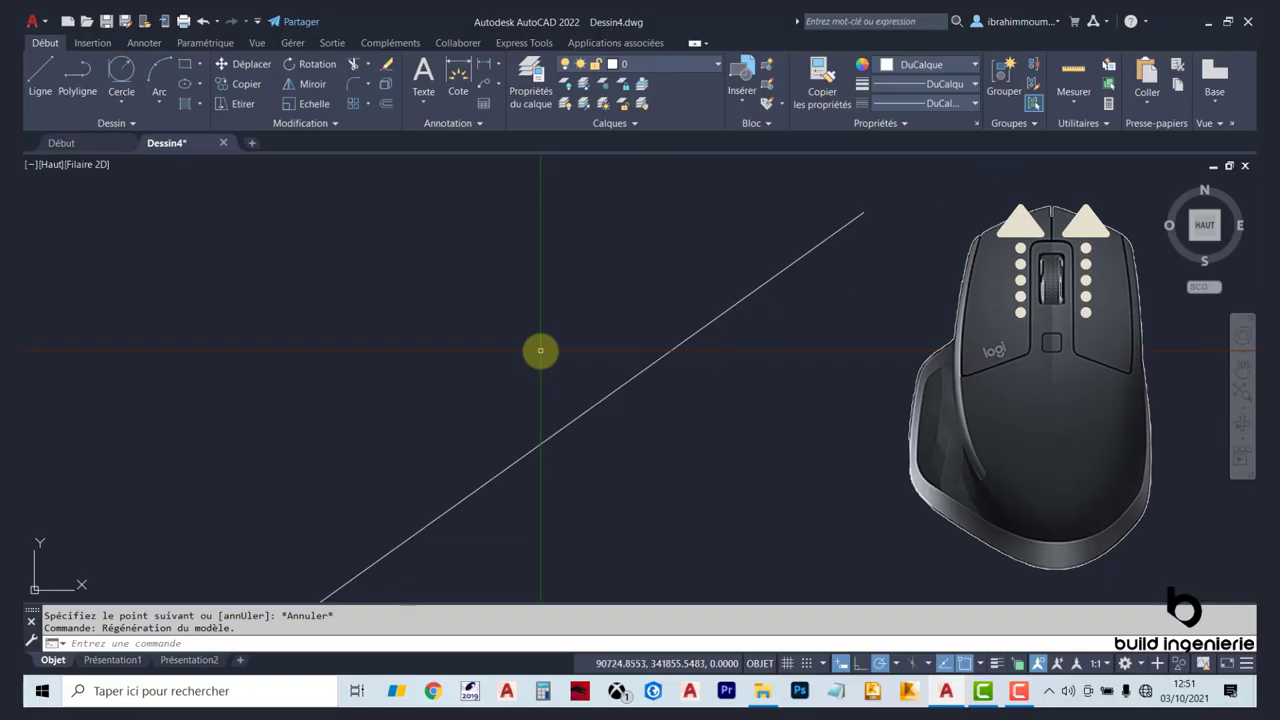
pyautogui.moveTo(540, 398); pyautogui.dragTo(548, 362, button='middle')
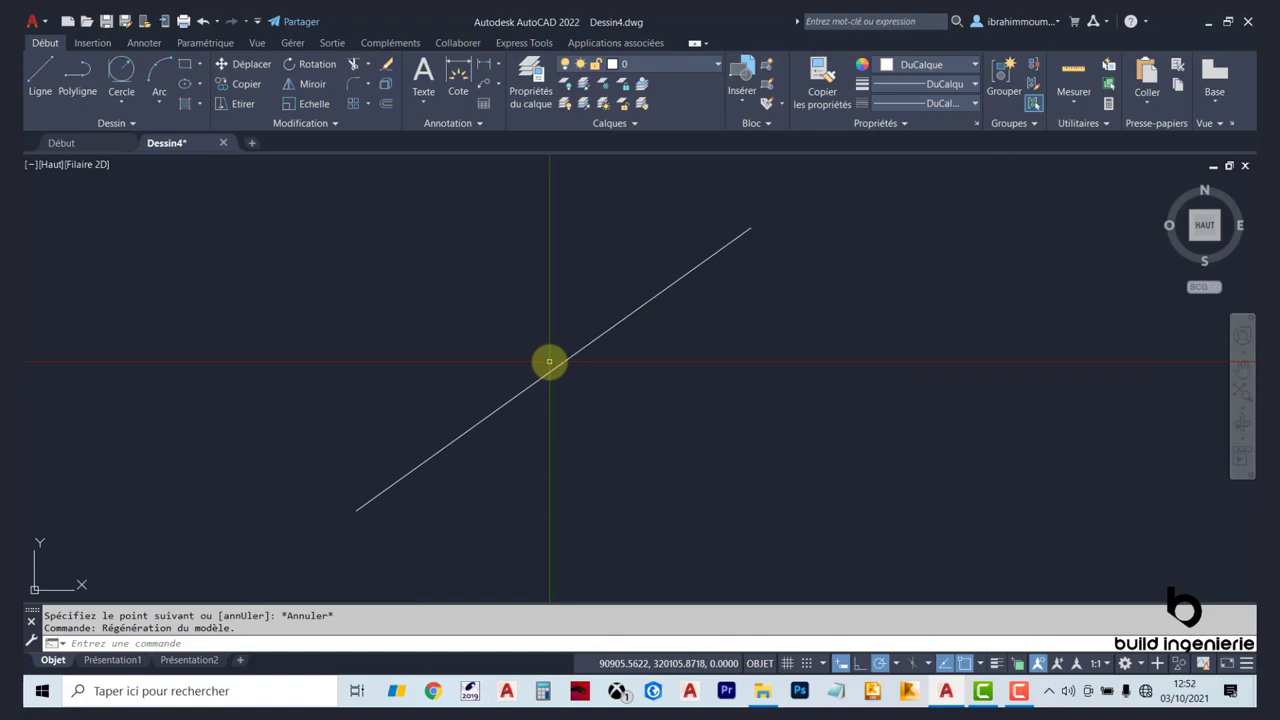
pyautogui.scroll(5, 551, 380)
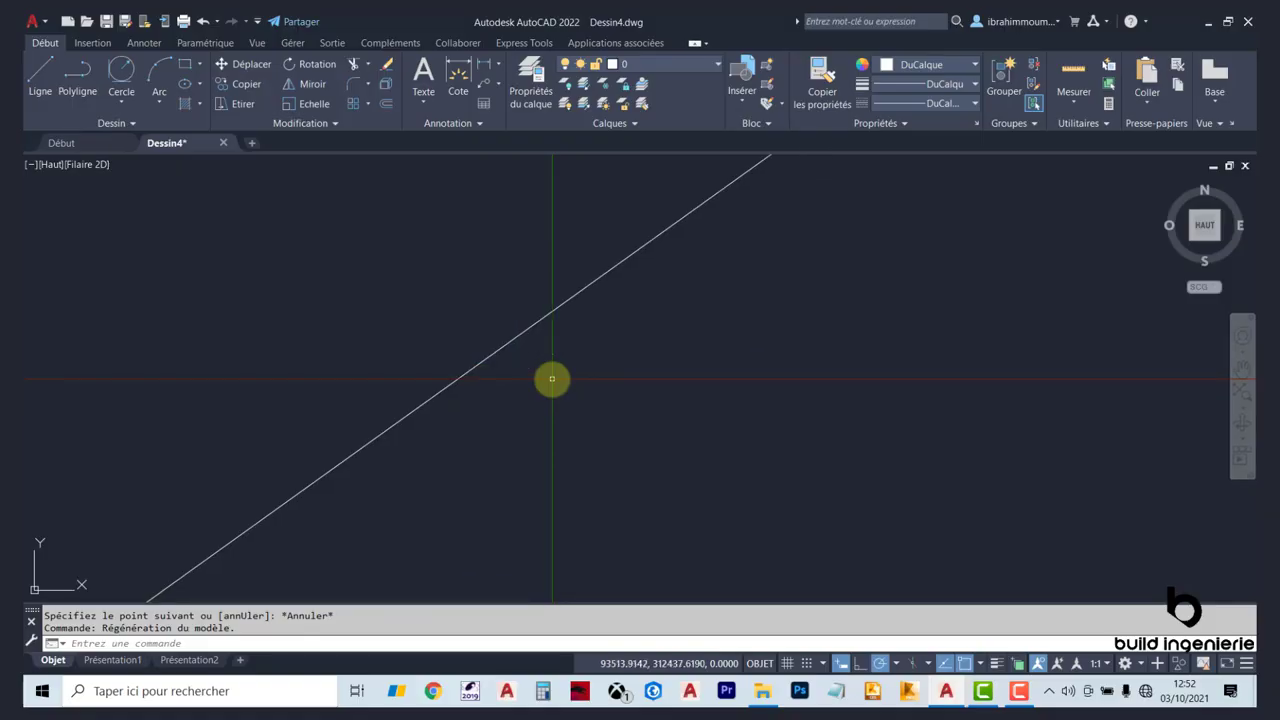
pyautogui.scroll(-3, 553, 382)
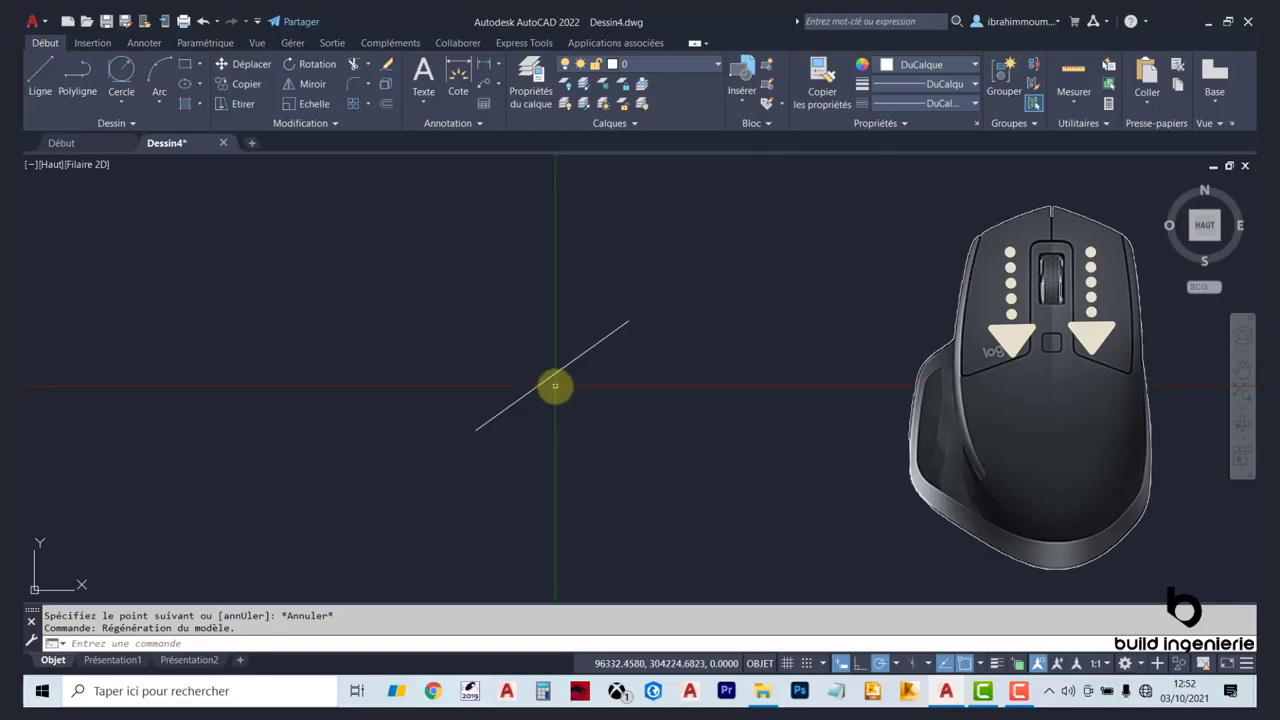
pyautogui.scroll(-5, 555, 385)
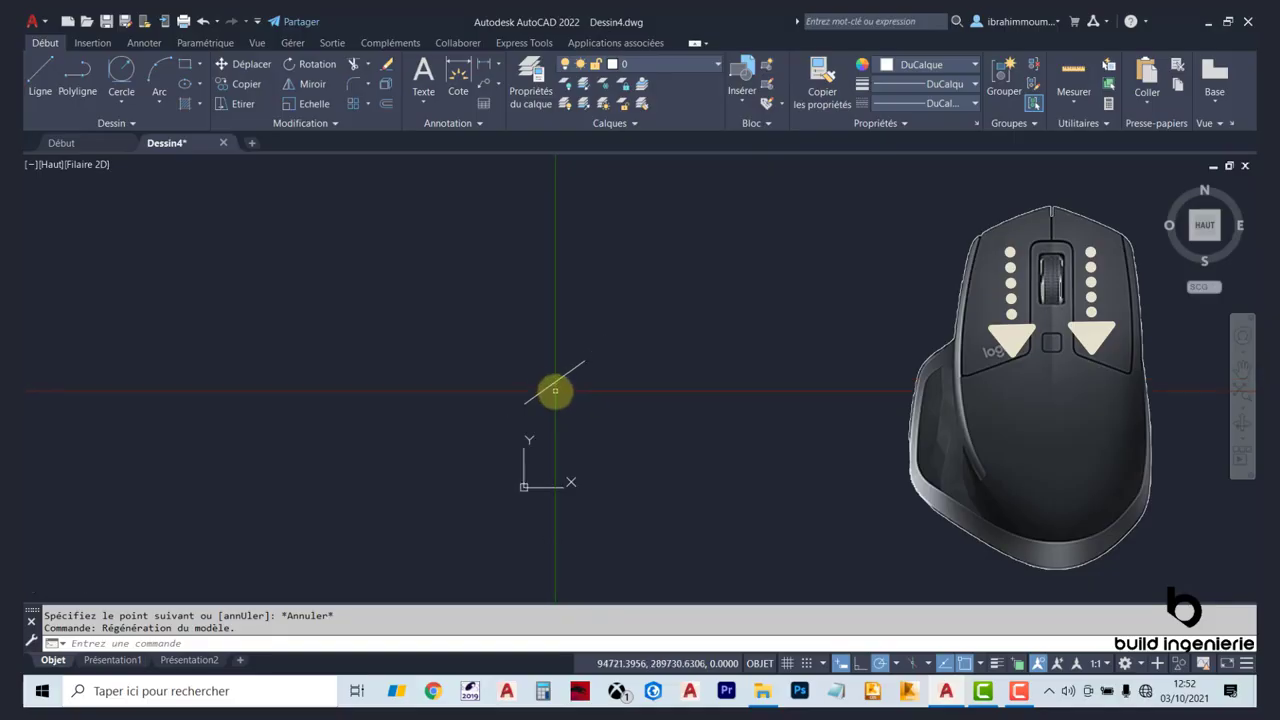
pyautogui.scroll(2, 555, 390)
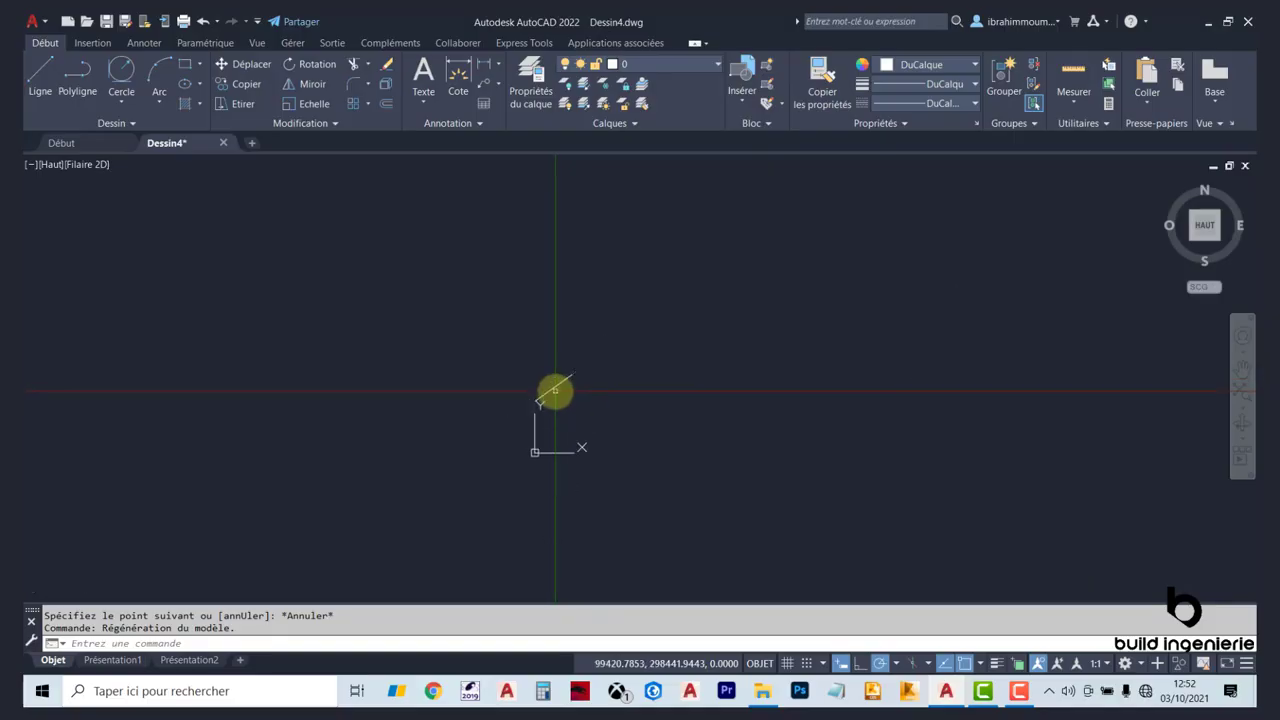
pyautogui.scroll(4, 555, 390)
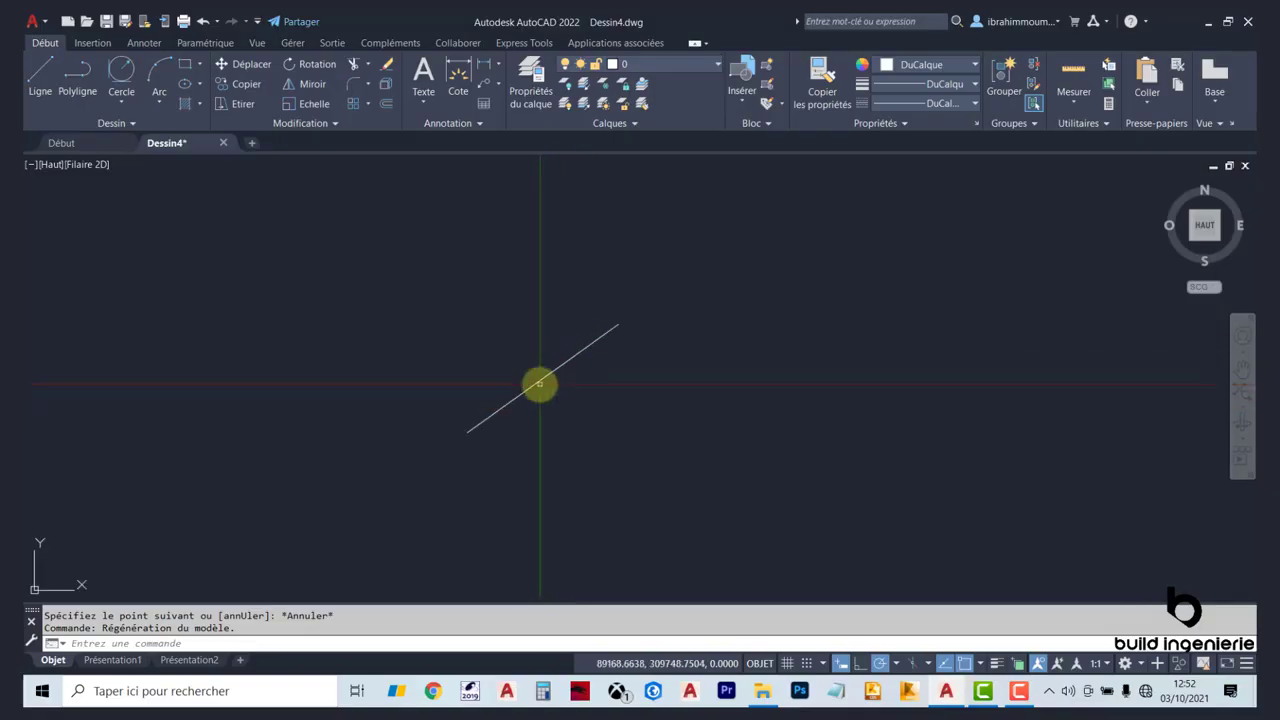
pyautogui.scroll(3, 540, 383)
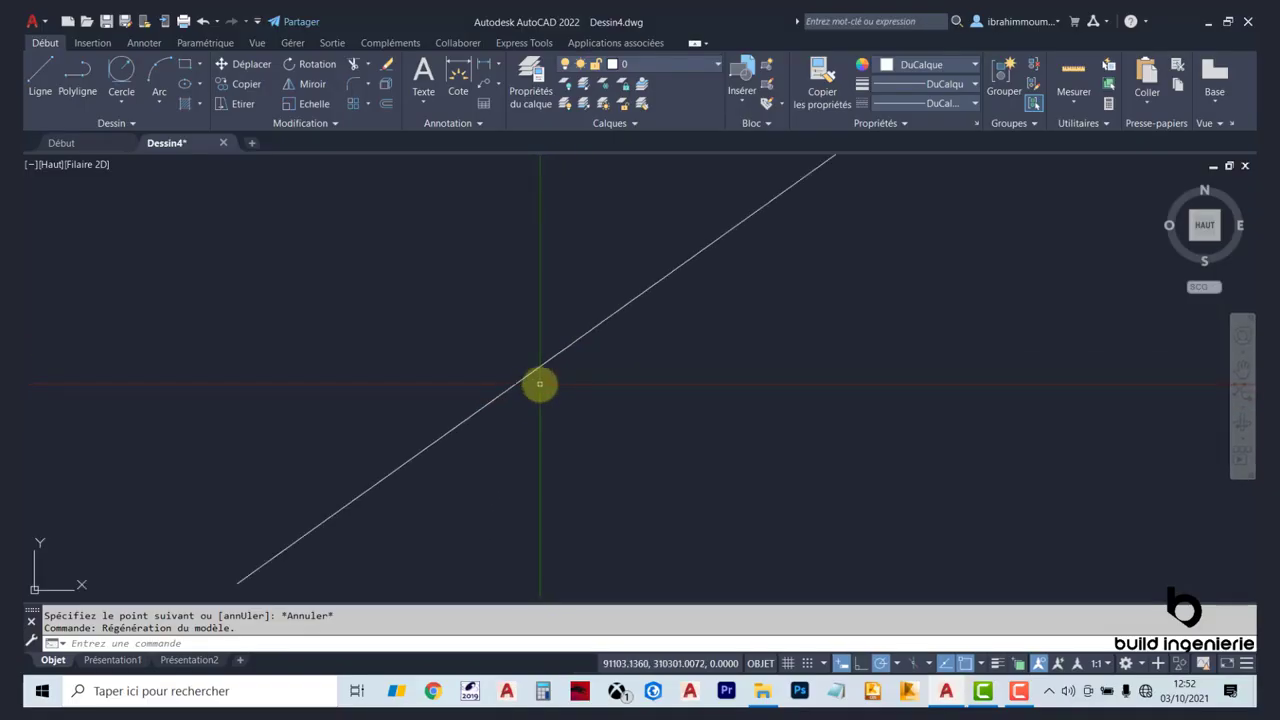
pyautogui.scroll(-5, 539, 383)
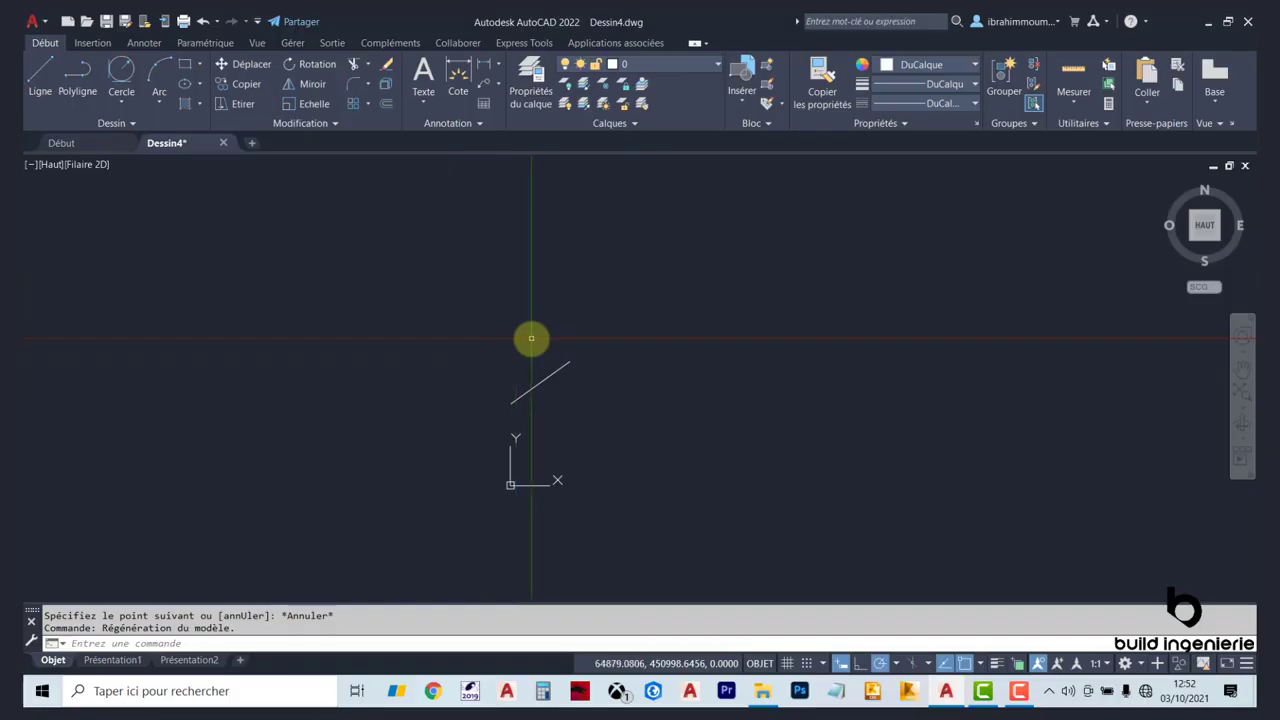
# - Pan the view across the drawing area, moving the diagonal line to one side and back to the opposite side
pyautogui.moveTo(531, 339); pyautogui.dragTo(522, 345, button='middle')
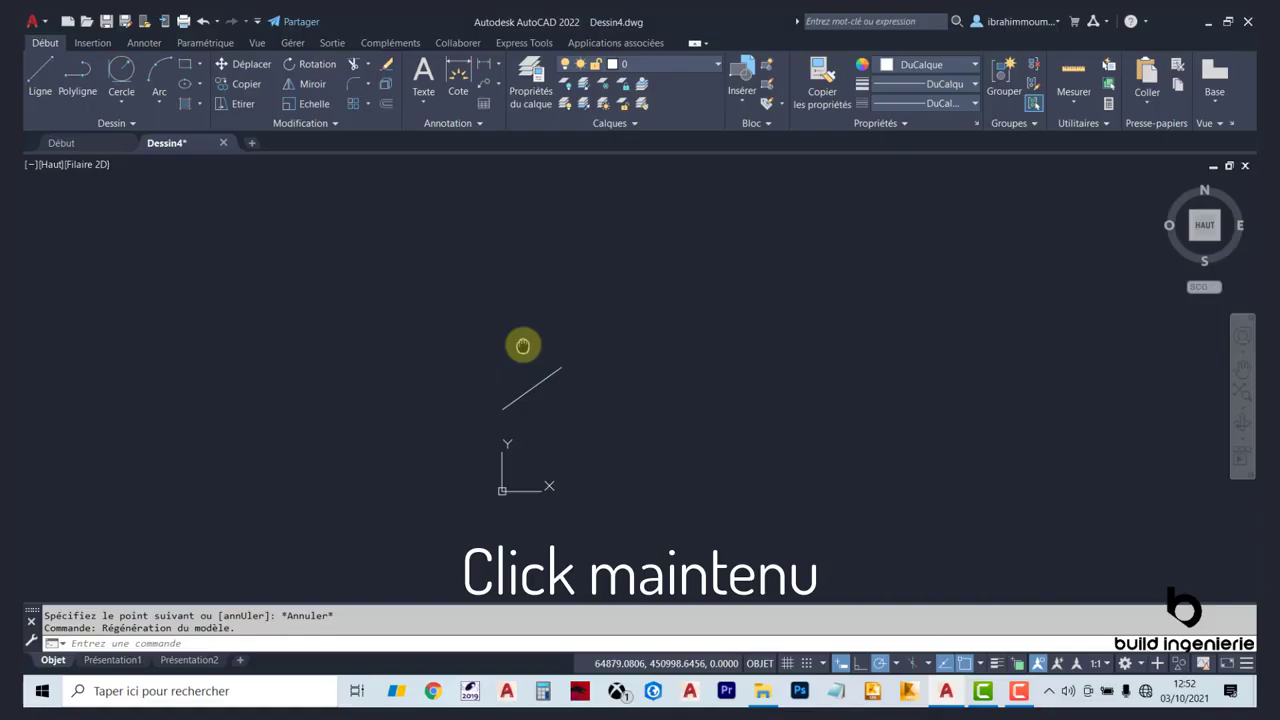
pyautogui.moveTo(522, 345); pyautogui.dragTo(106, 369, button='middle')
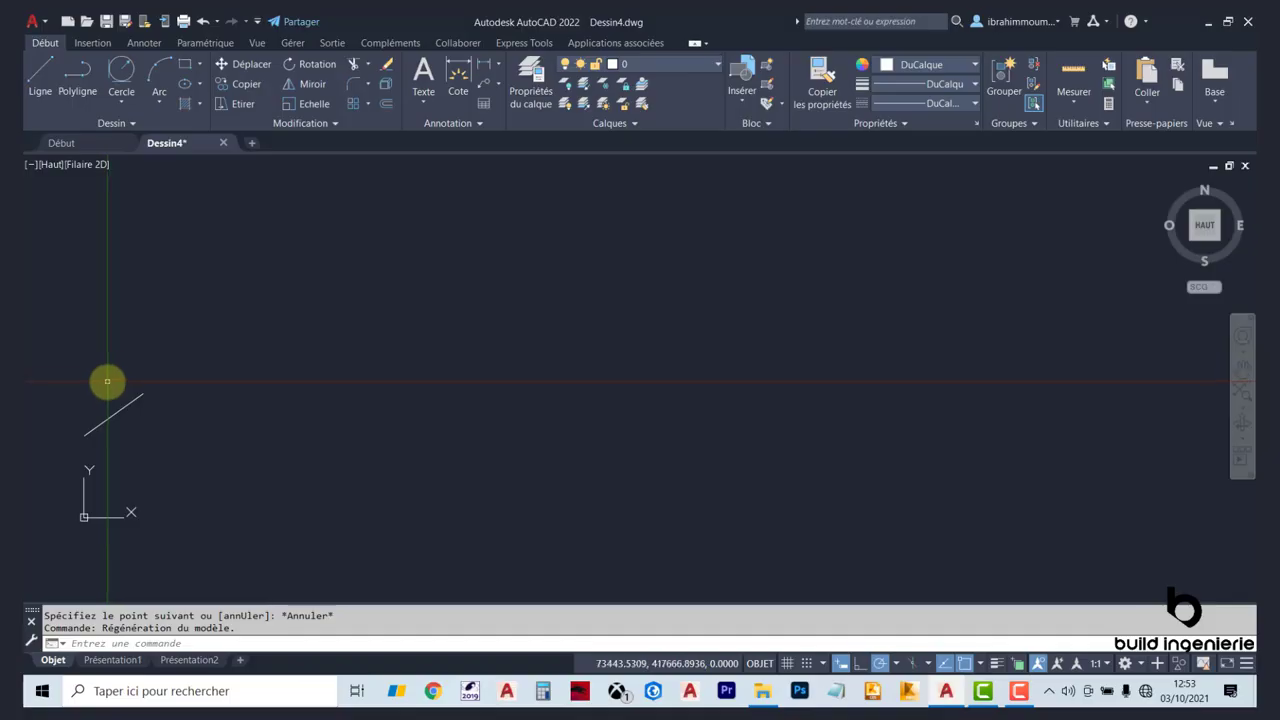
pyautogui.moveTo(107, 381); pyautogui.dragTo(981, 323, button='middle')
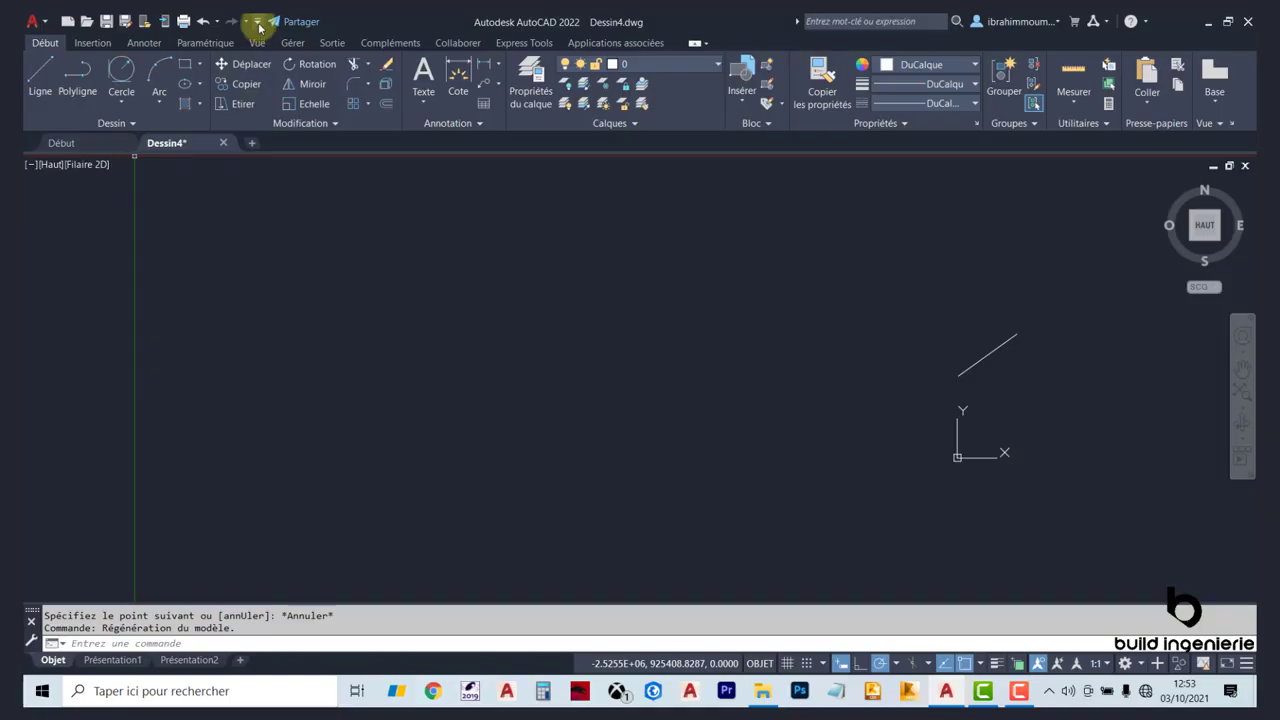
# - Display the classic menu bar above the ribbon
pyautogui.click(258, 27)
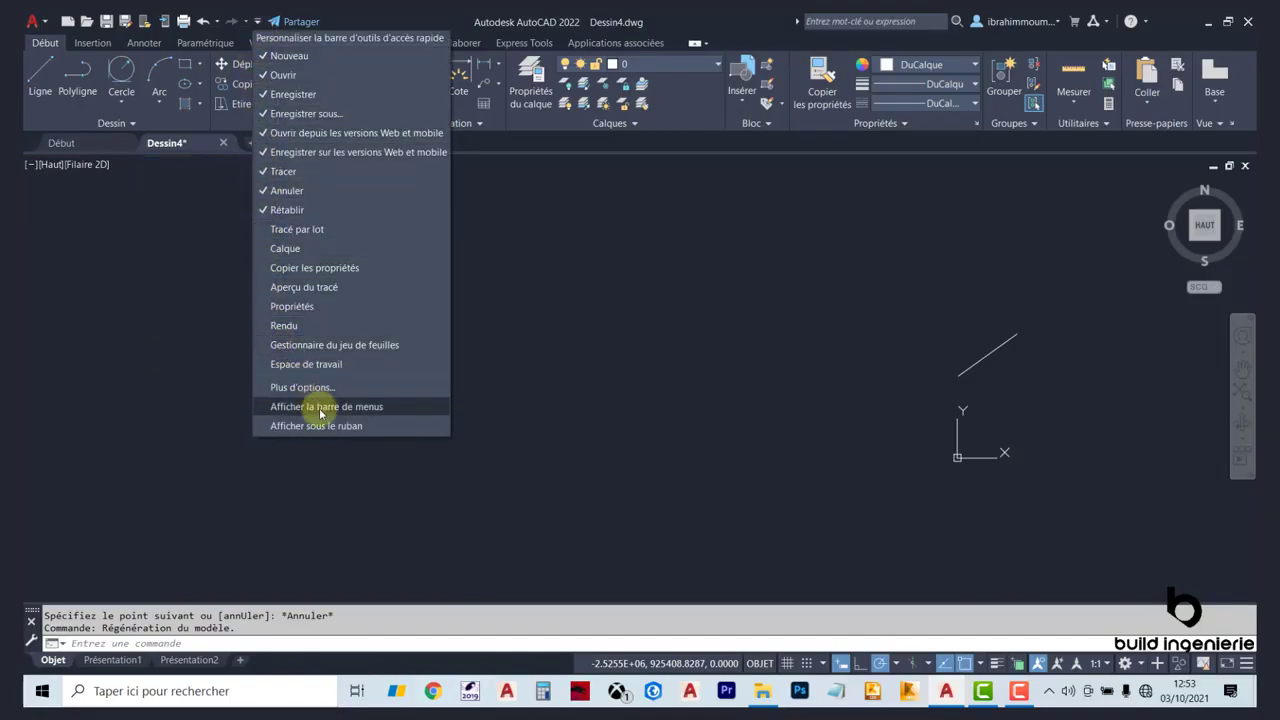
pyautogui.click(396, 410)
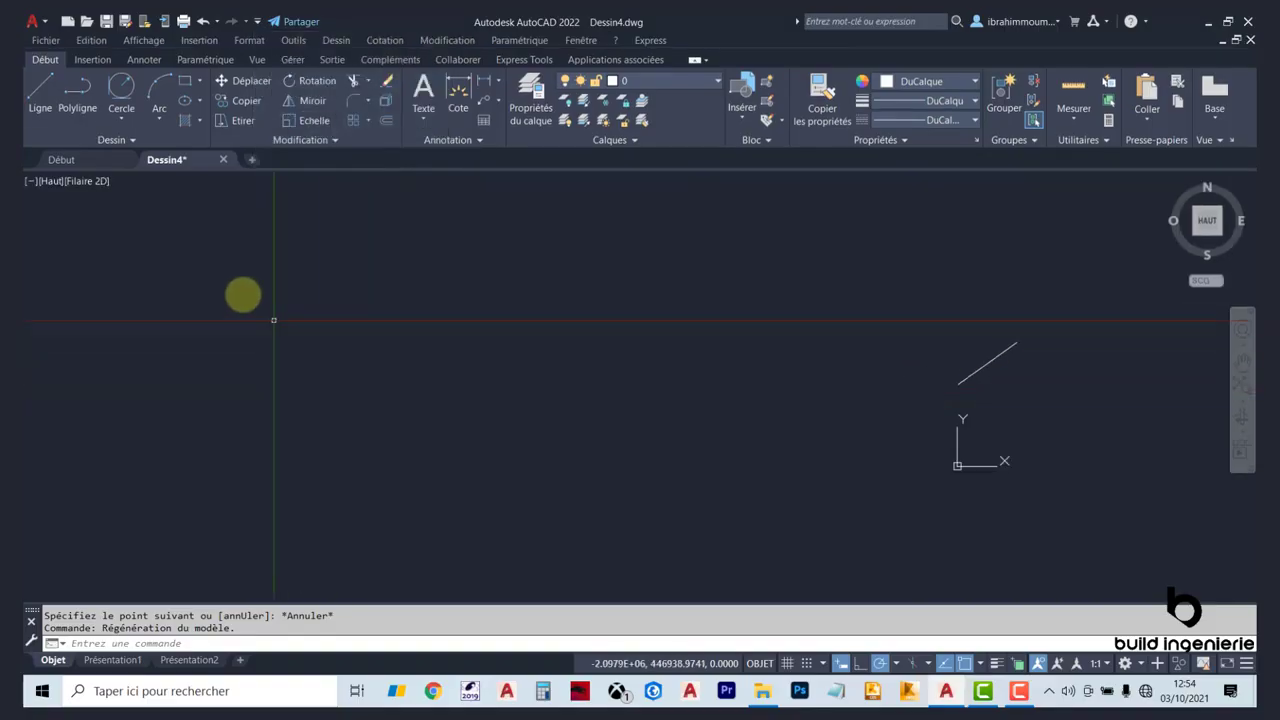
# - Magnify the view 2x with the Zoom Avant command and pan the diagonal line back into view
pyautogui.click(145, 41)
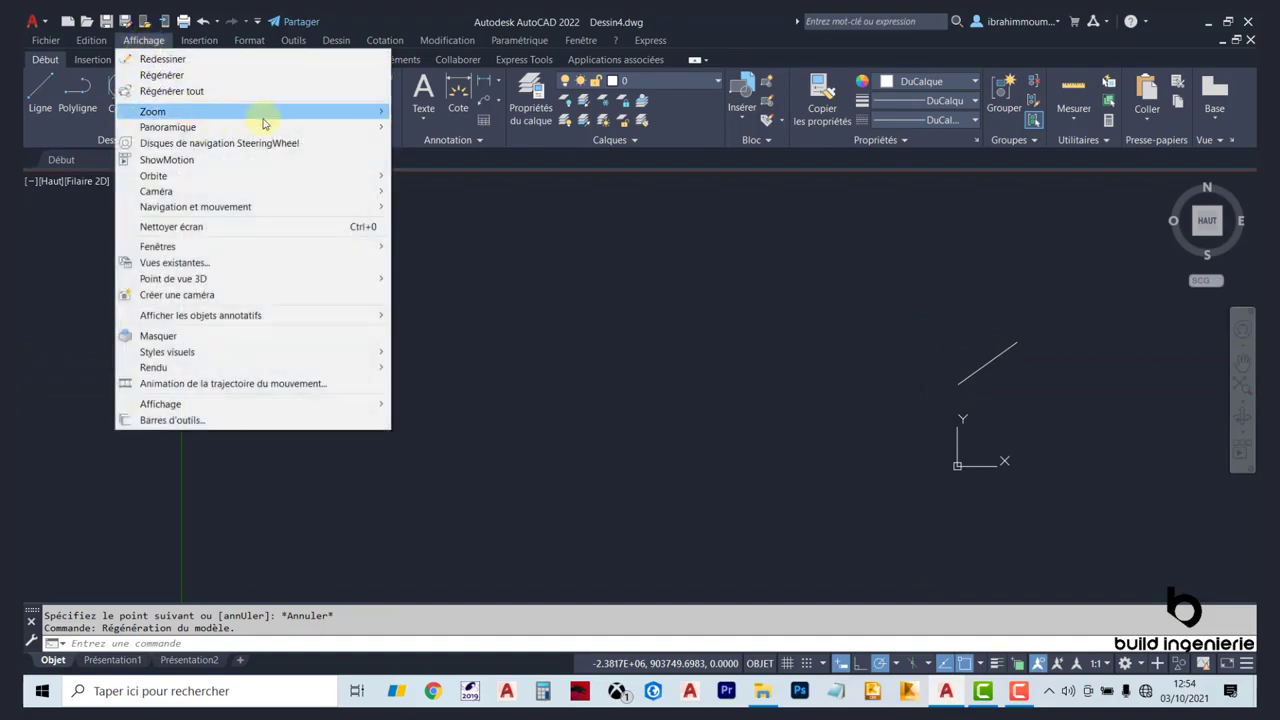
pyautogui.moveTo(275, 118)
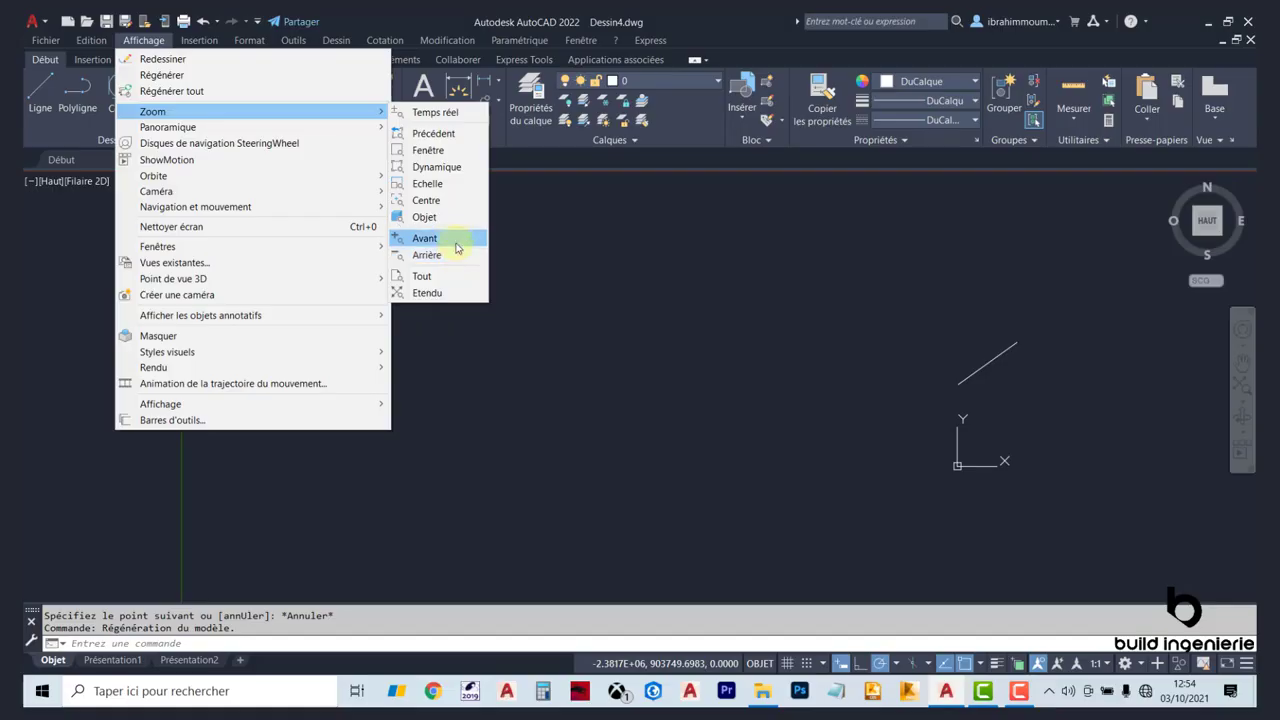
pyautogui.click(457, 243)
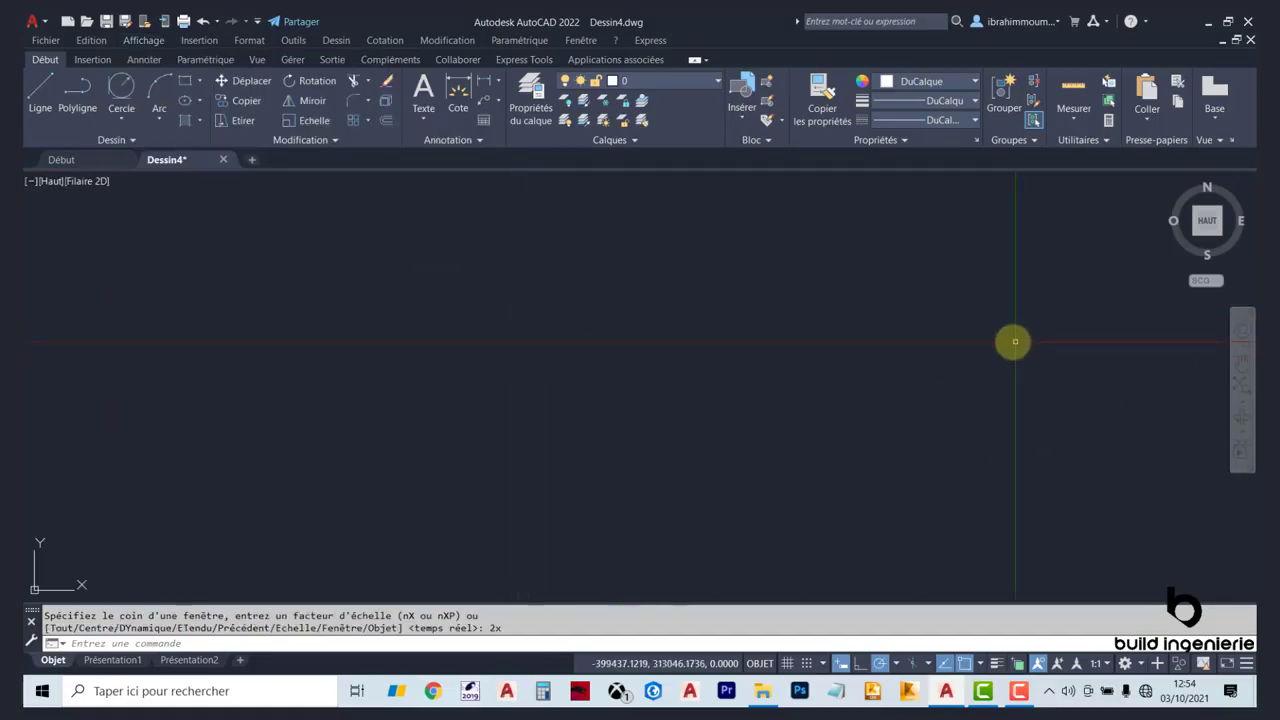
pyautogui.moveTo(1011, 344)
pyautogui.mouseDown(button='middle')
pyautogui.moveTo(701, 372)
pyautogui.moveTo(391, 371)
pyautogui.mouseUp(button='middle')
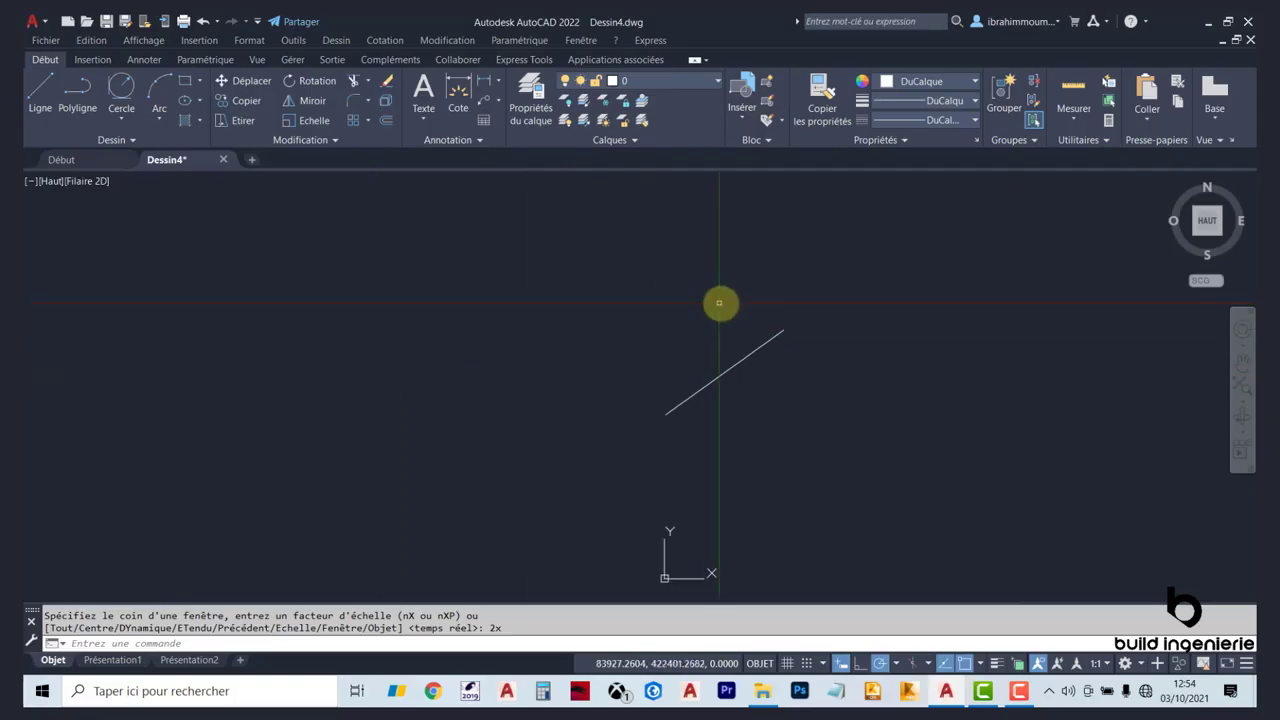
pyautogui.moveTo(720, 300); pyautogui.dragTo(473, 311, button='middle')
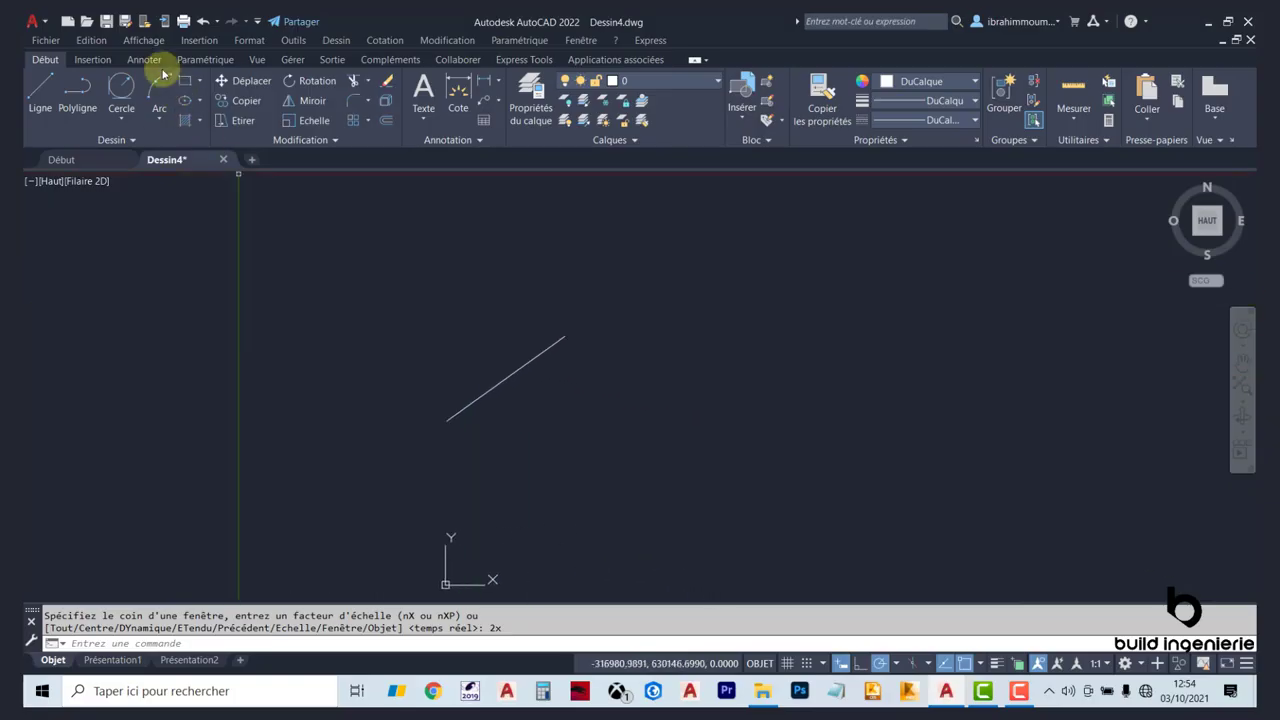
# - Zoom in on the diagonal line with Zoom Fenêtre, framing it between two opposite window corners
pyautogui.click(161, 41)
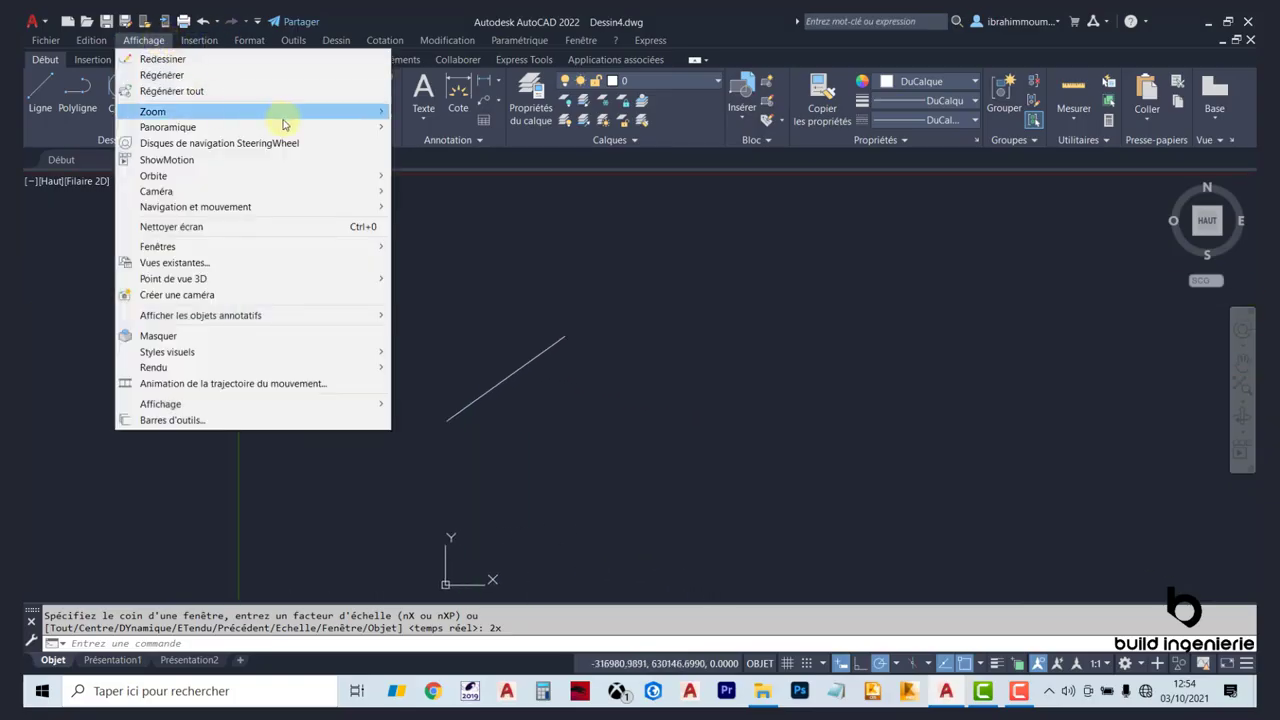
pyautogui.moveTo(304, 118)
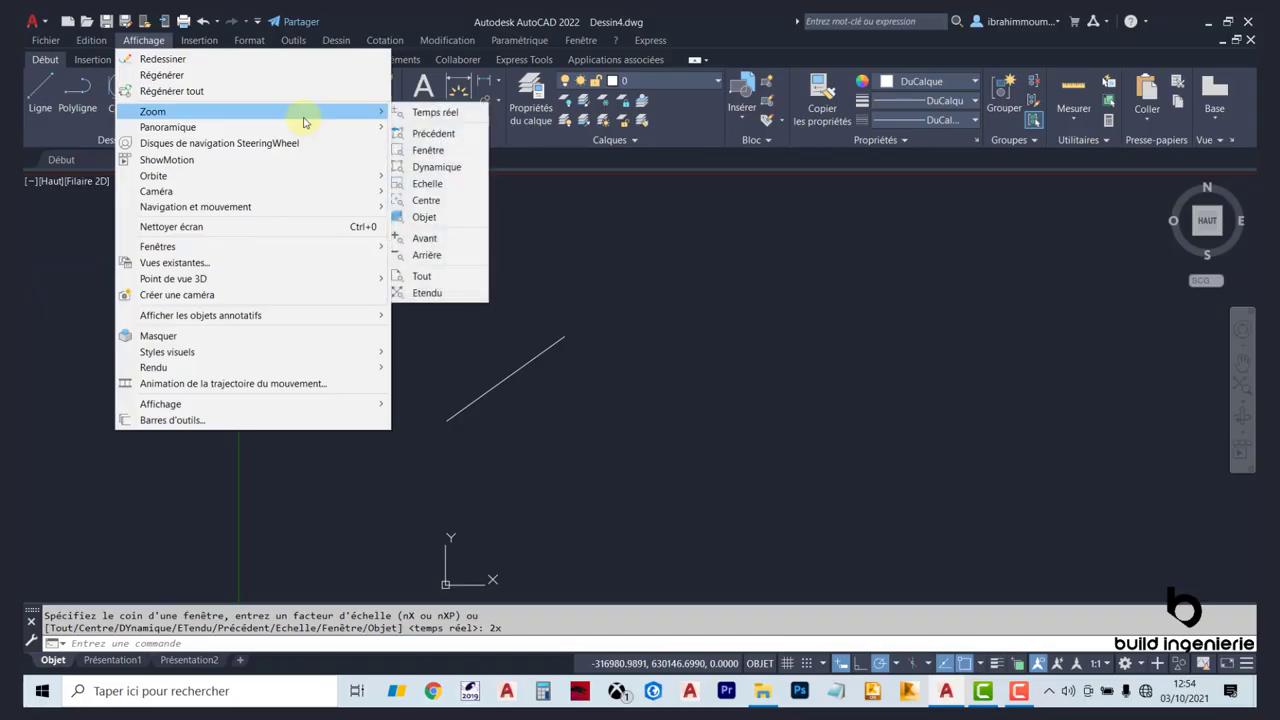
pyautogui.click(459, 150)
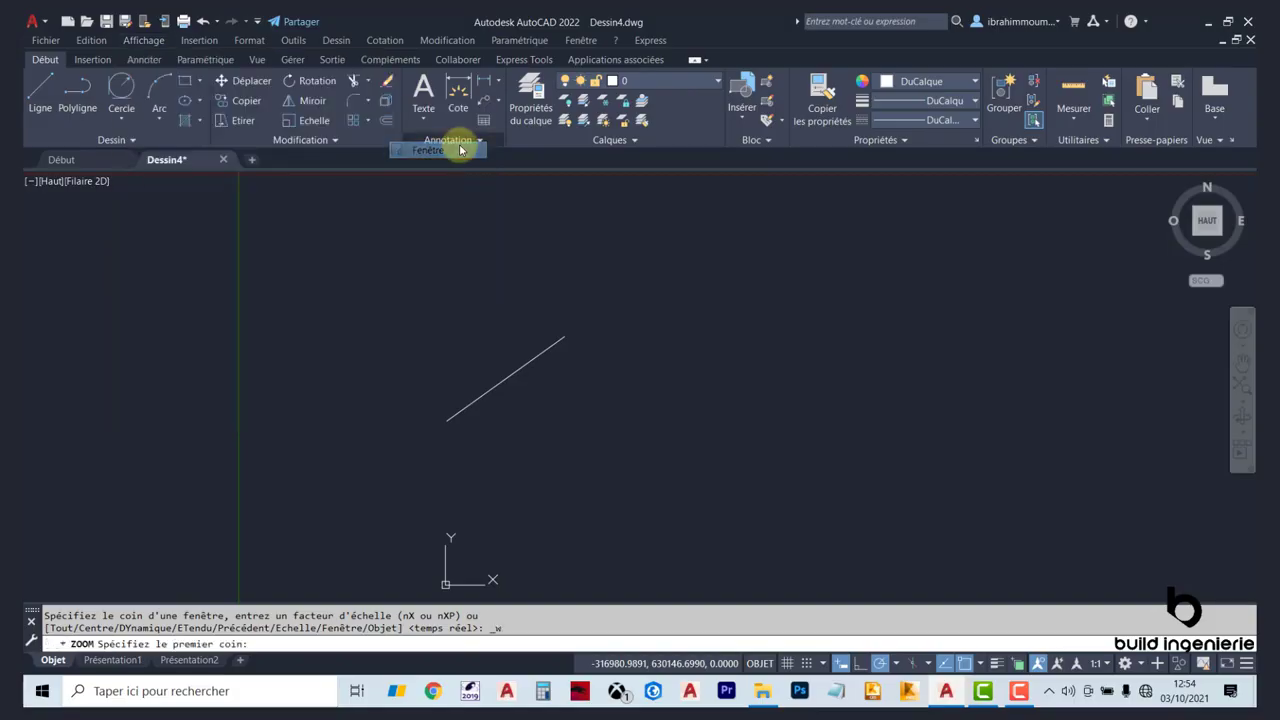
pyautogui.click(349, 249)
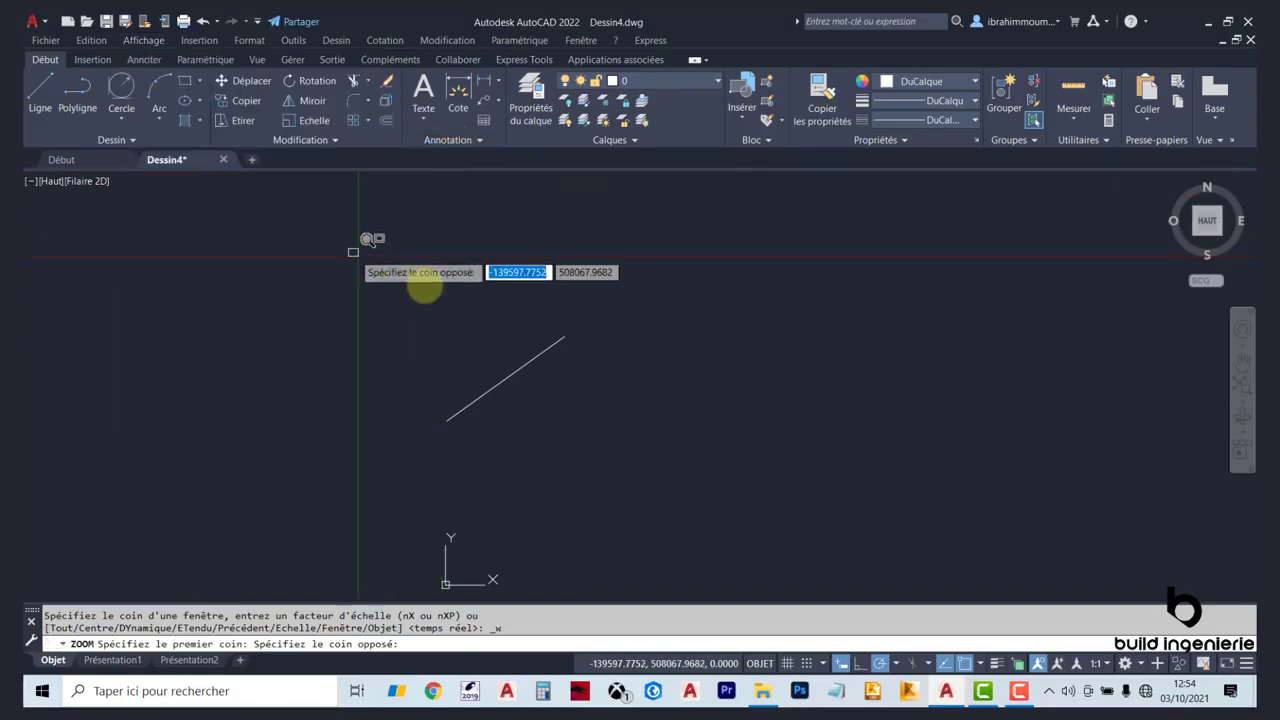
pyautogui.click(691, 517)
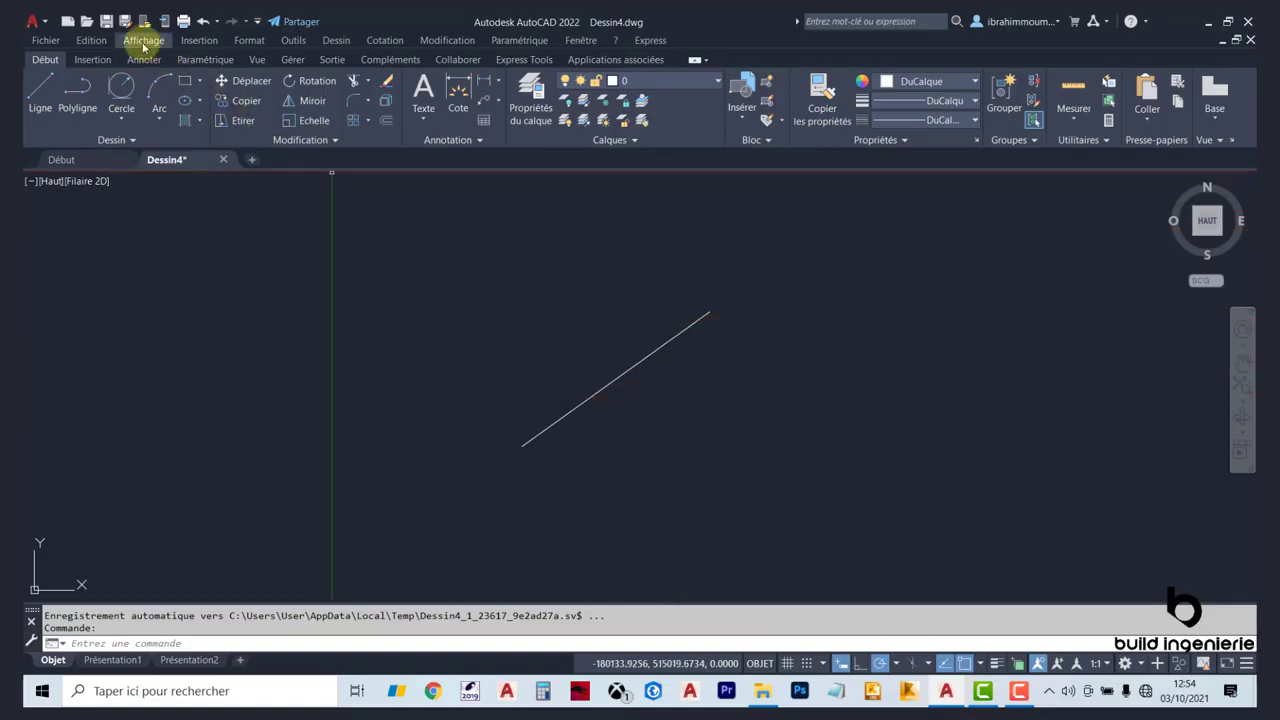
# - Inspect the whole diagonal line by zooming out and back in around its middle, and shift the view slightly
pyautogui.scroll(4, 611, 380)
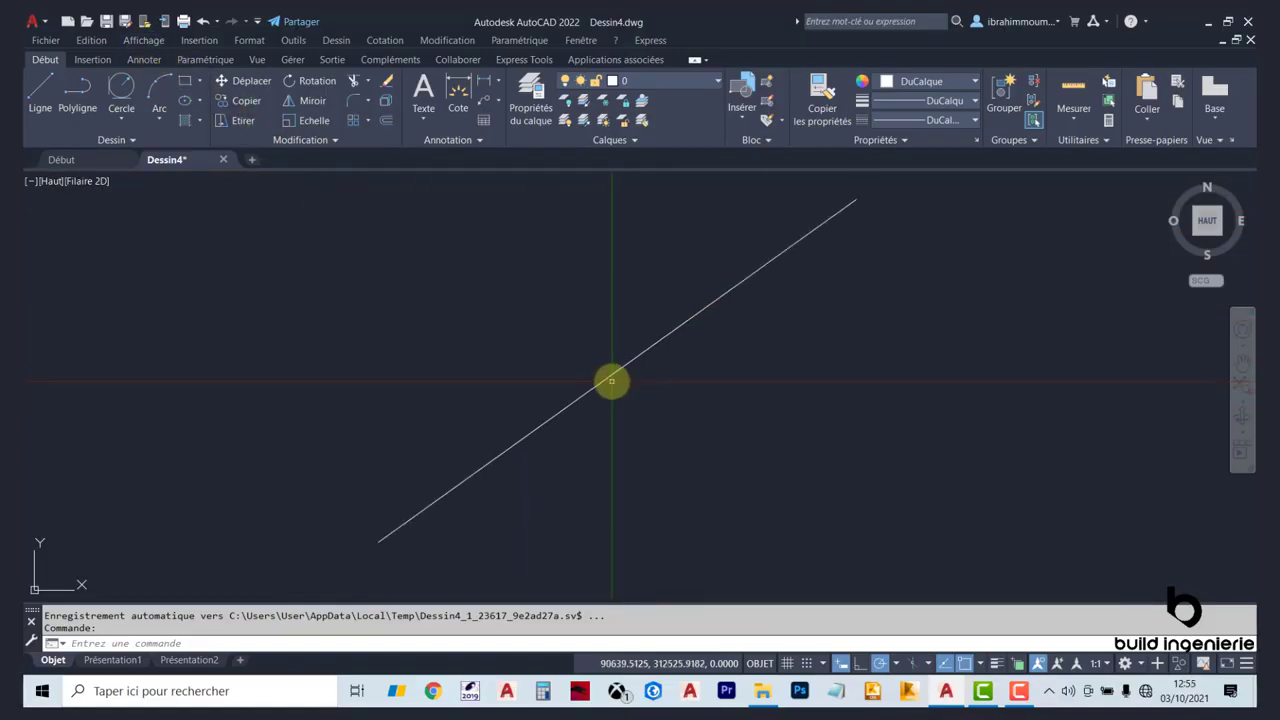
pyautogui.scroll(-7, 611, 380)
pyautogui.scroll(2, 611, 380)
pyautogui.scroll(6, 611, 380)
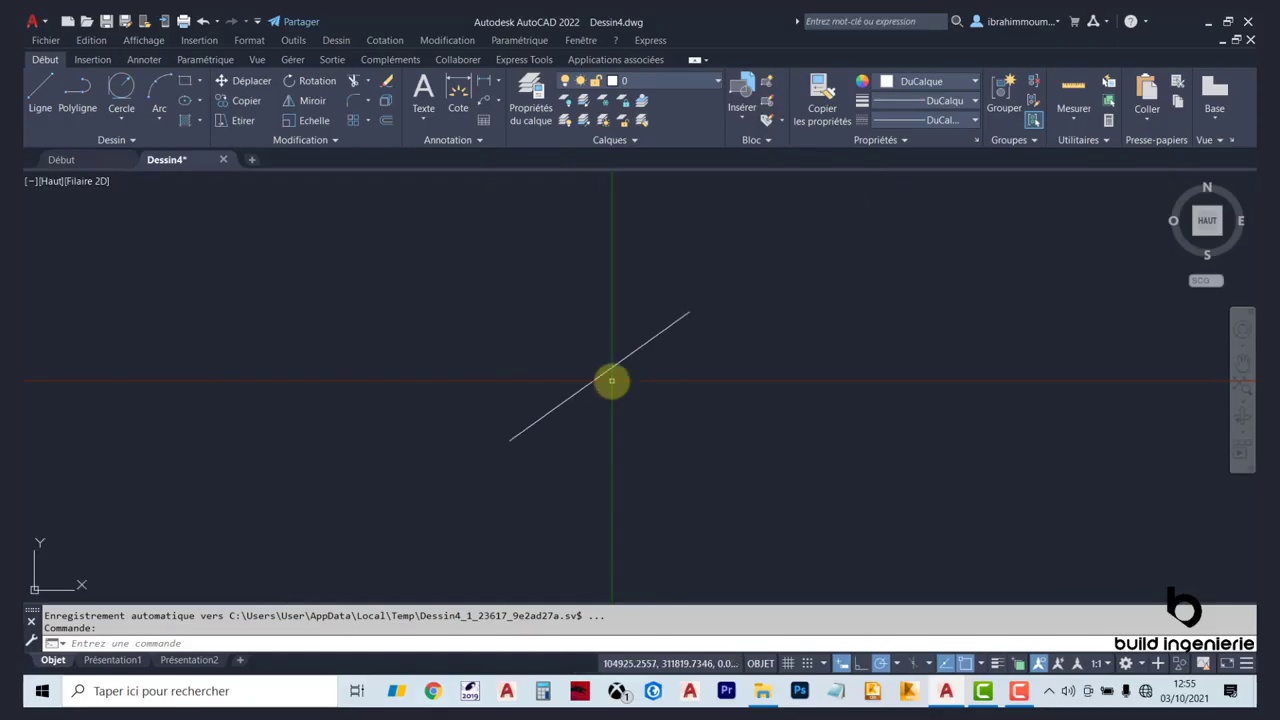
pyautogui.scroll(-4, 611, 380)
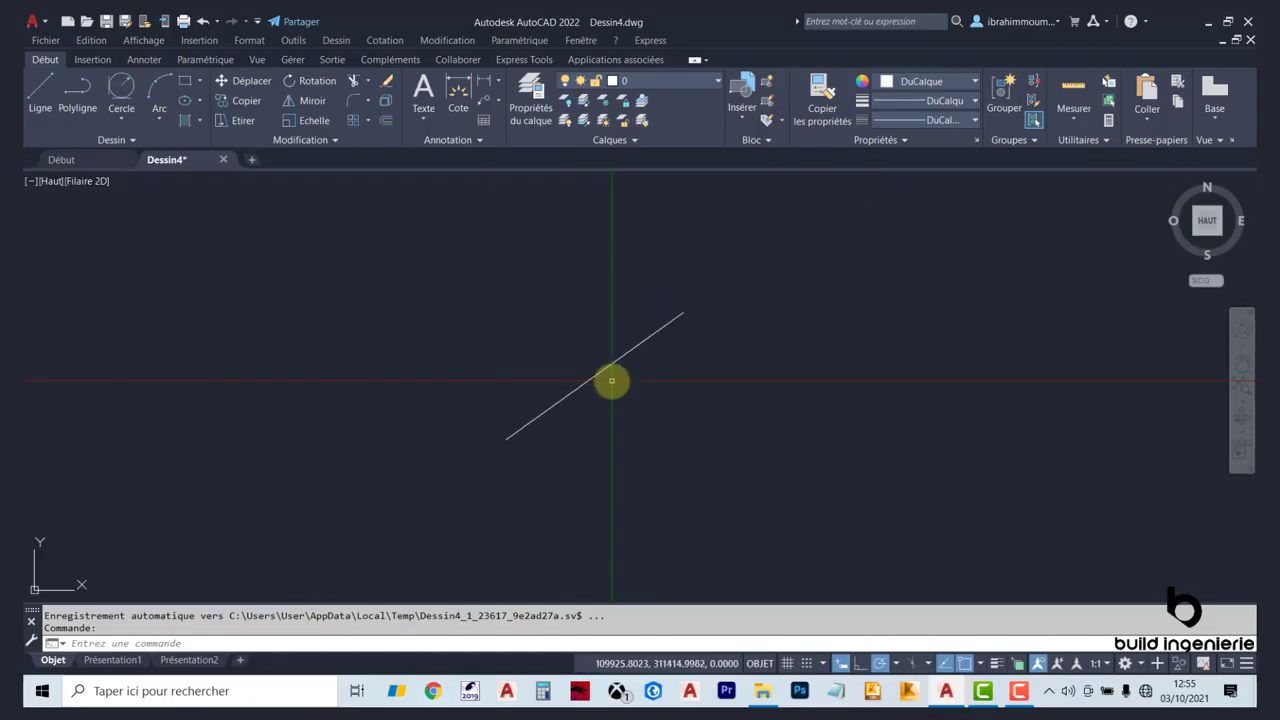
pyautogui.scroll(2, 611, 380)
pyautogui.moveTo(611, 380); pyautogui.dragTo(536, 401, button='middle')
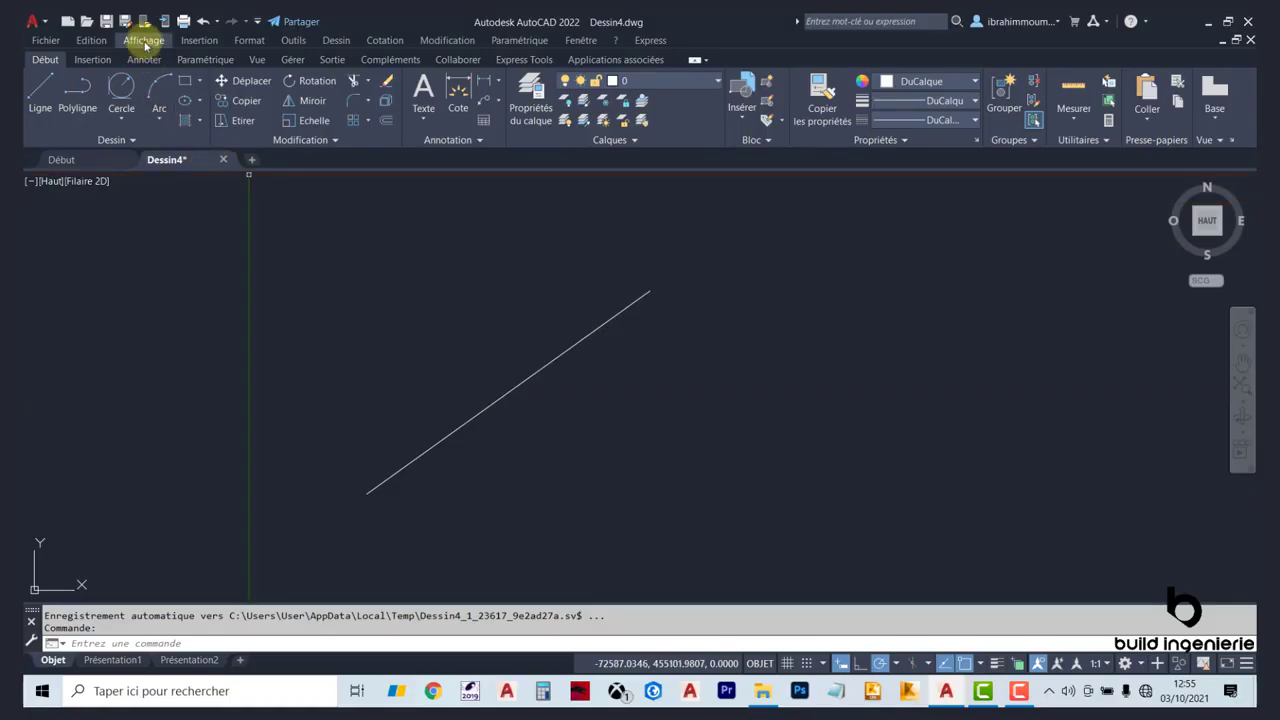
# - Zoom out on the diagonal line by a factor of 0.5x with the Zoom Arrière command
pyautogui.click(144, 42)
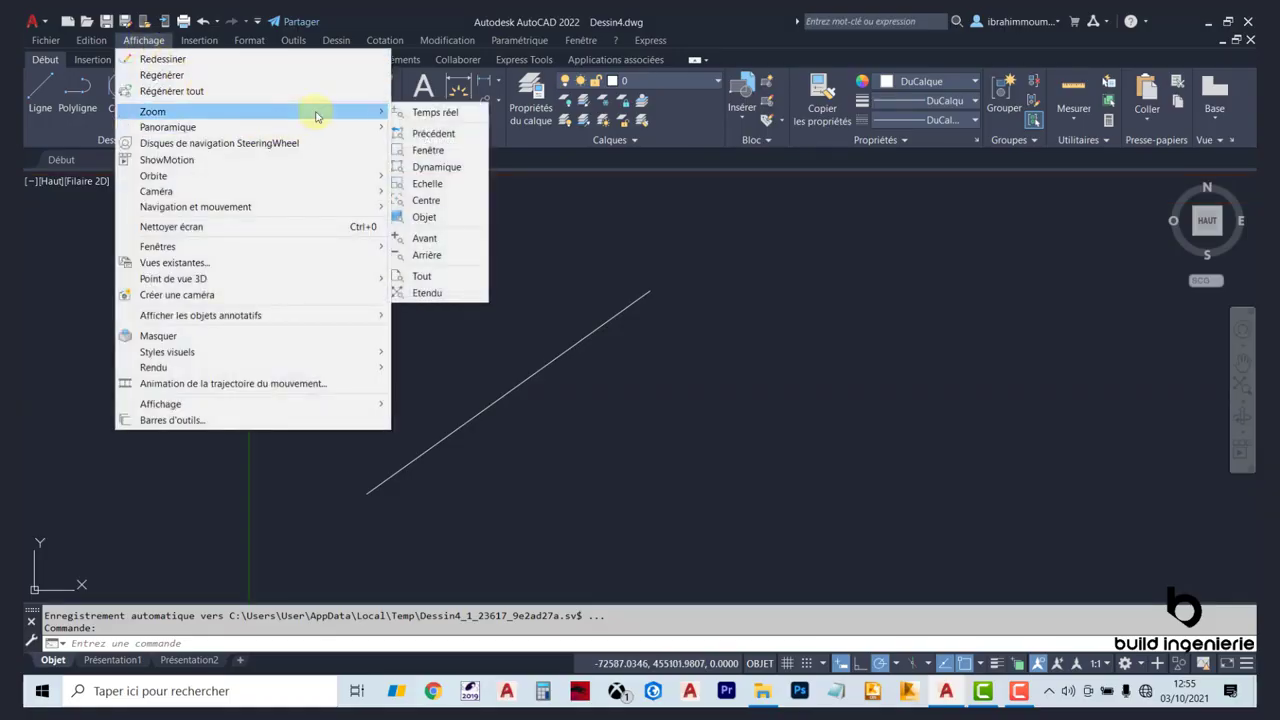
pyautogui.click(450, 255)
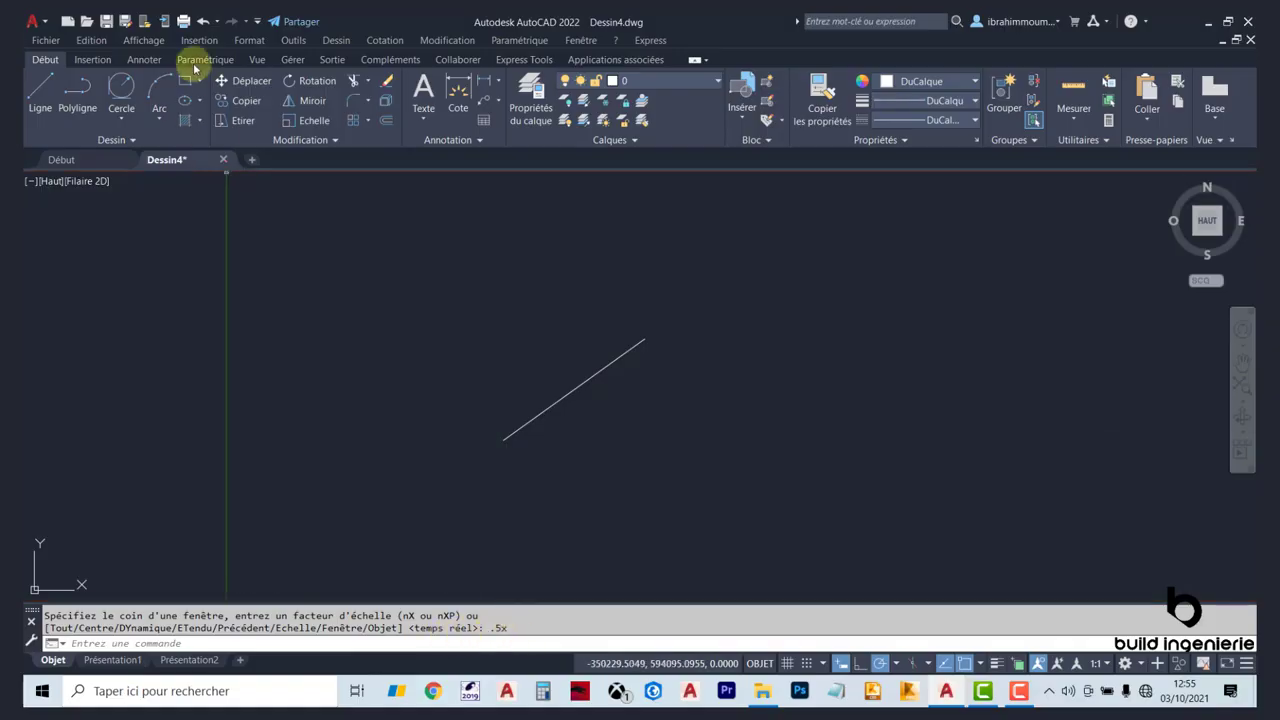
# - Apply Zoom Echelle with a scale factor of 1, and bring the whole diagonal line back into view
pyautogui.click(143, 40)
pyautogui.moveTo(251, 114)
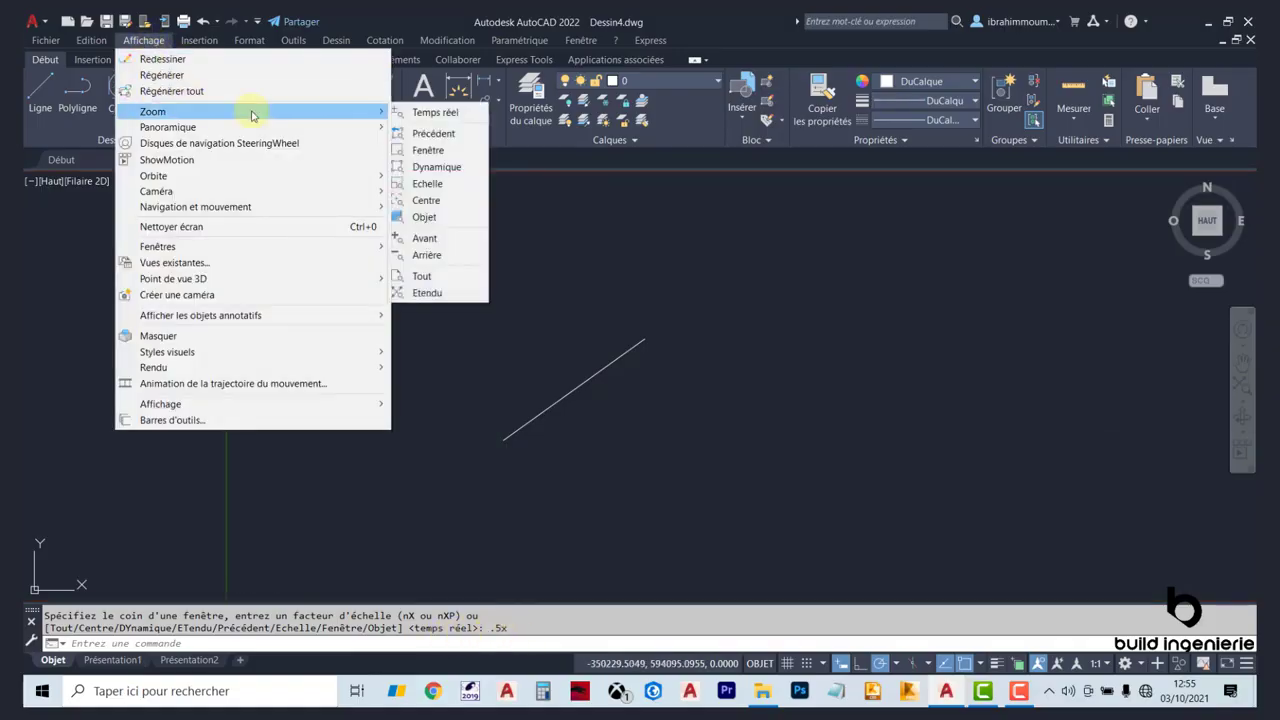
pyautogui.click(466, 183)
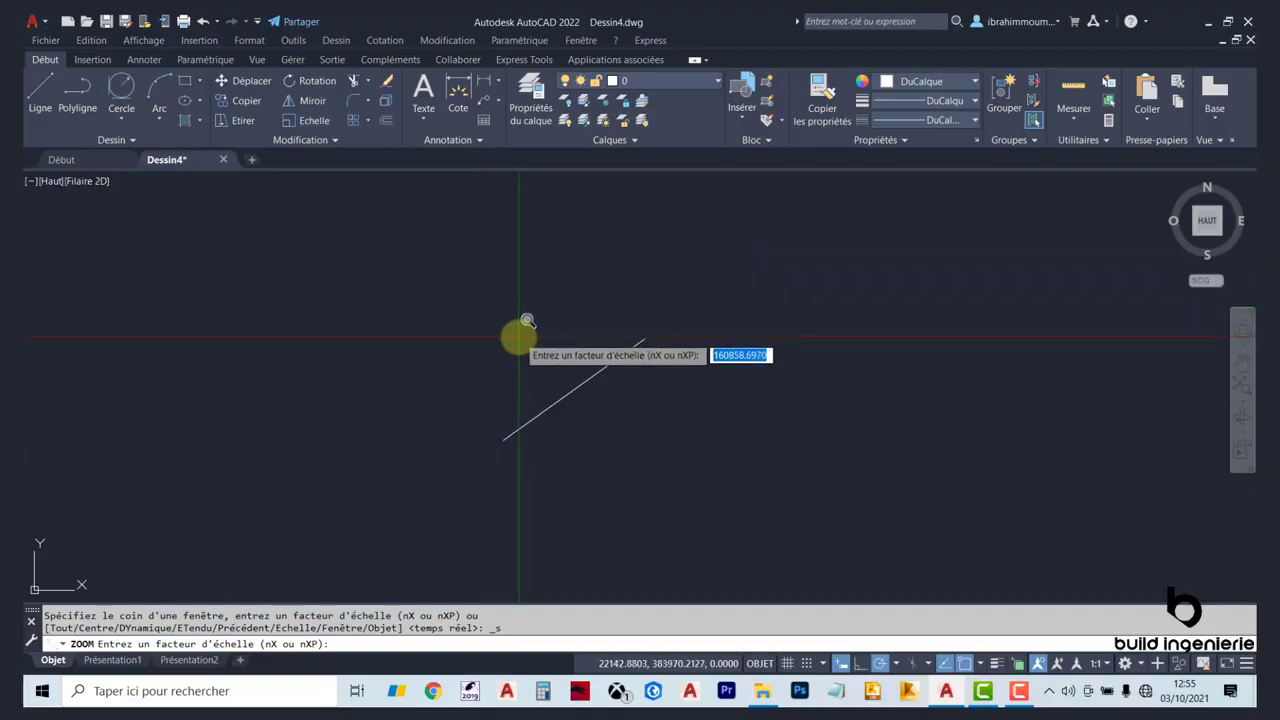
pyautogui.write('1')
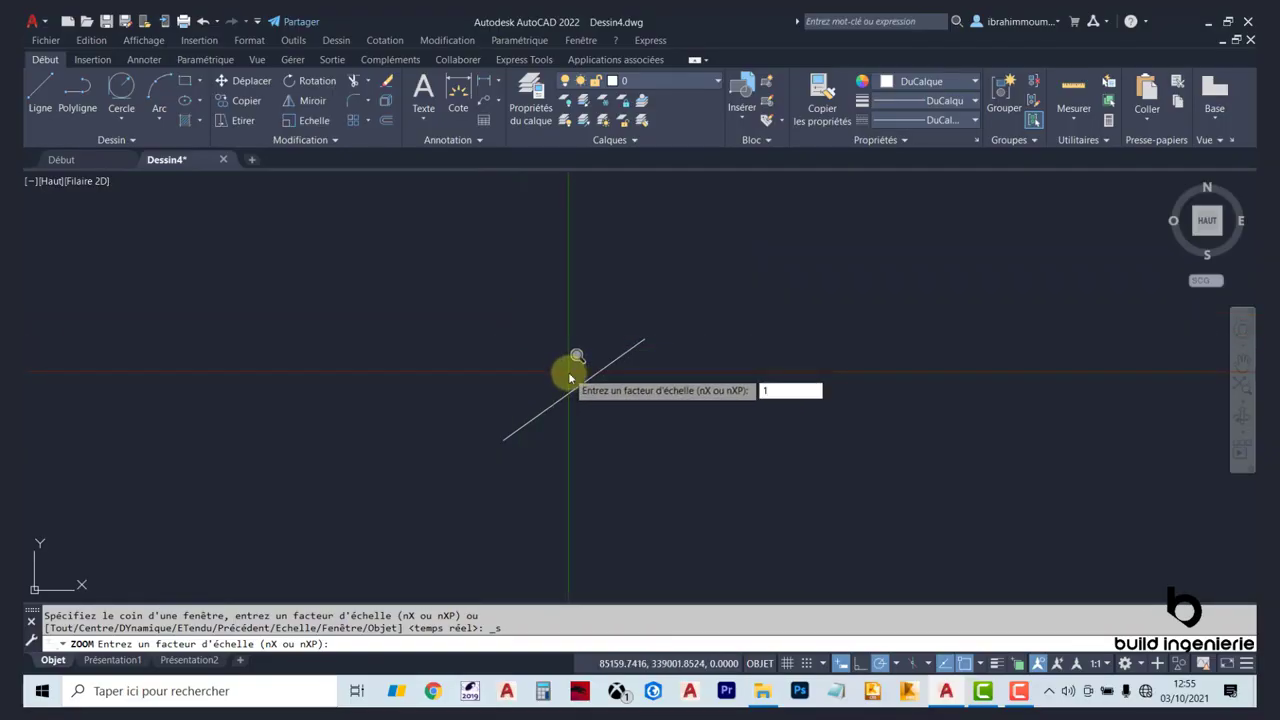
pyautogui.press('Return')
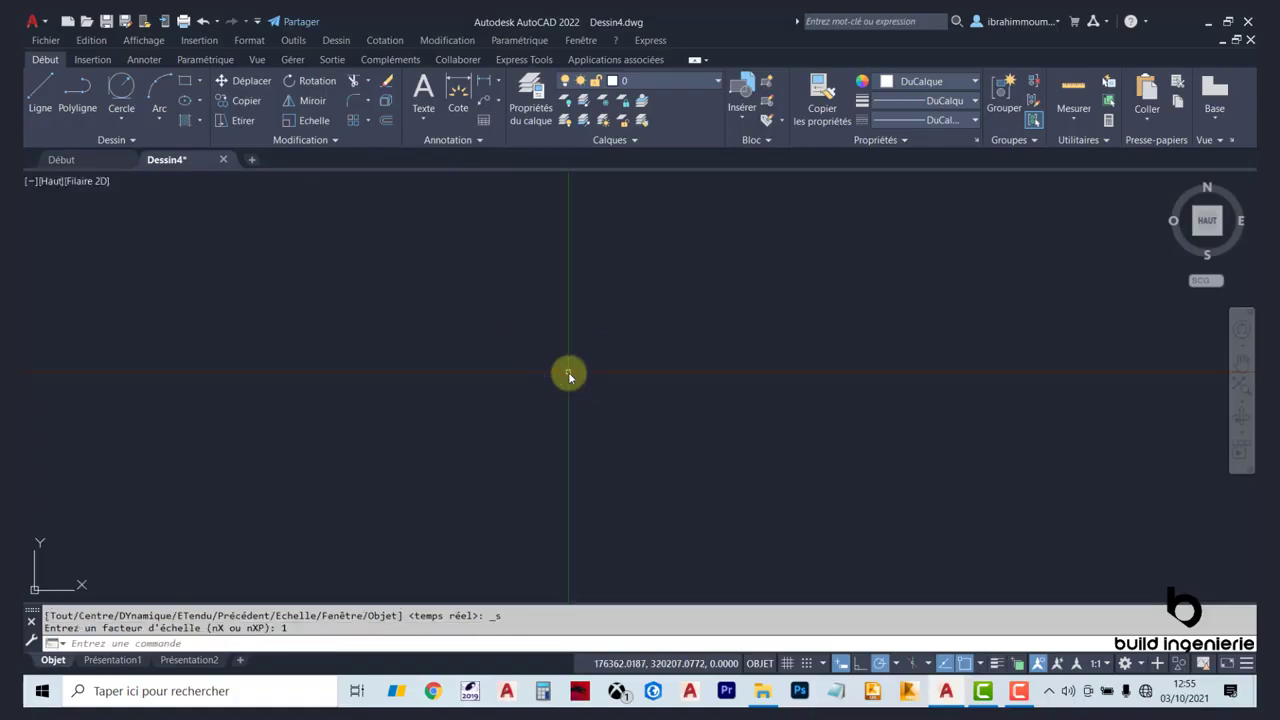
pyautogui.scroll(-15, 569, 373)
pyautogui.scroll(-4, 430, 382)
pyautogui.moveTo(426, 382)
pyautogui.mouseDown(button='middle')
pyautogui.moveTo(506, 353)
pyautogui.moveTo(560, 366)
pyautogui.mouseUp(button='middle')
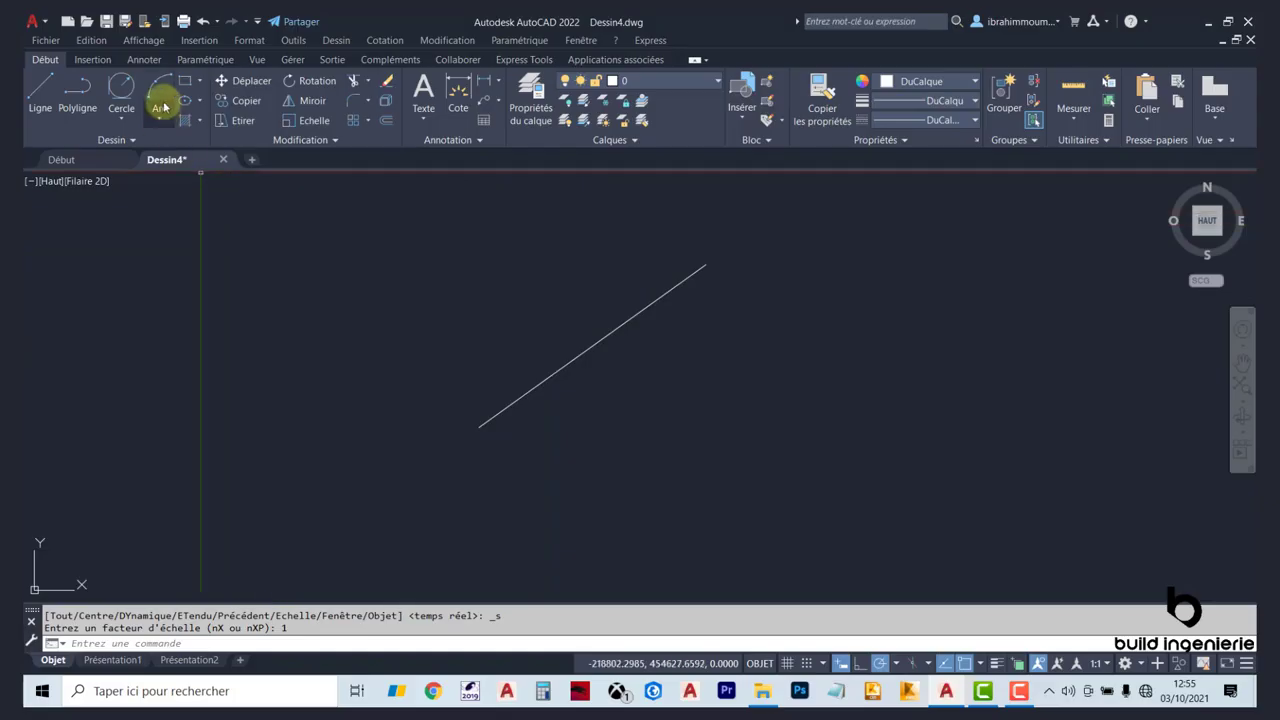
# - Apply Zoom Echelle with a scale factor of 0.1, and adjust the magnification until the whole diagonal line shows
pyautogui.click(150, 40)
pyautogui.moveTo(316, 116)
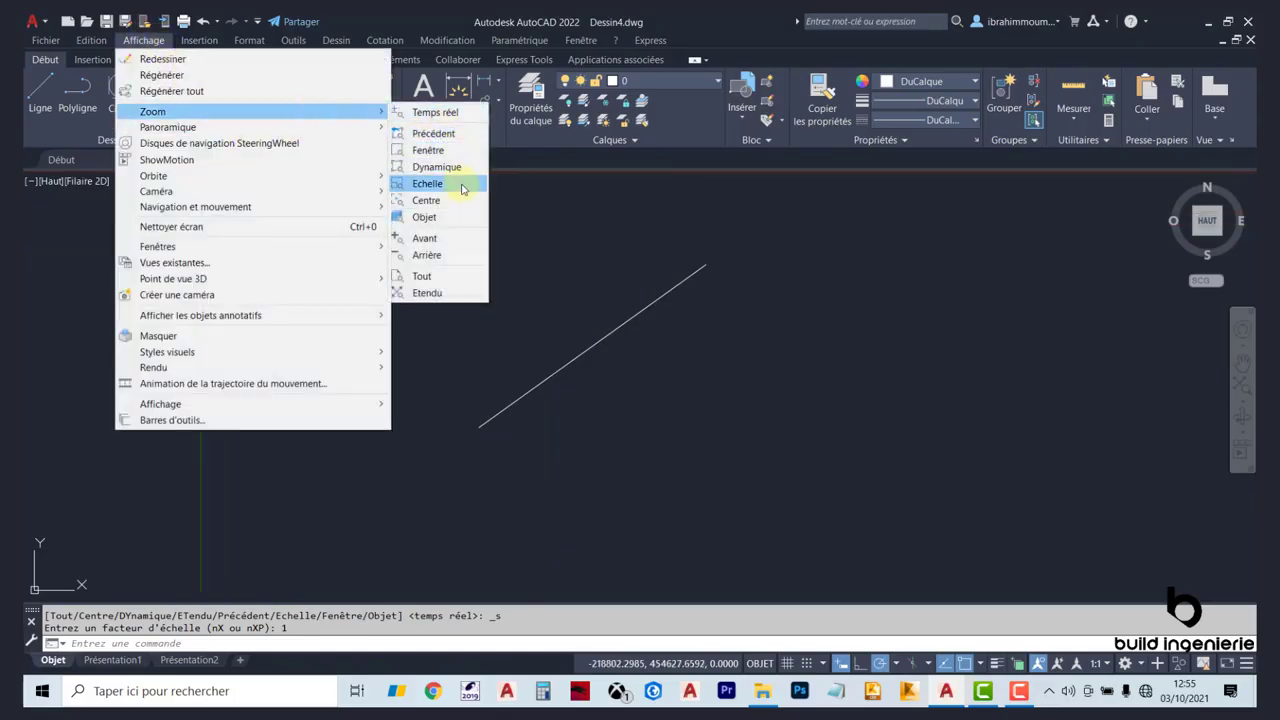
pyautogui.click(428, 184)
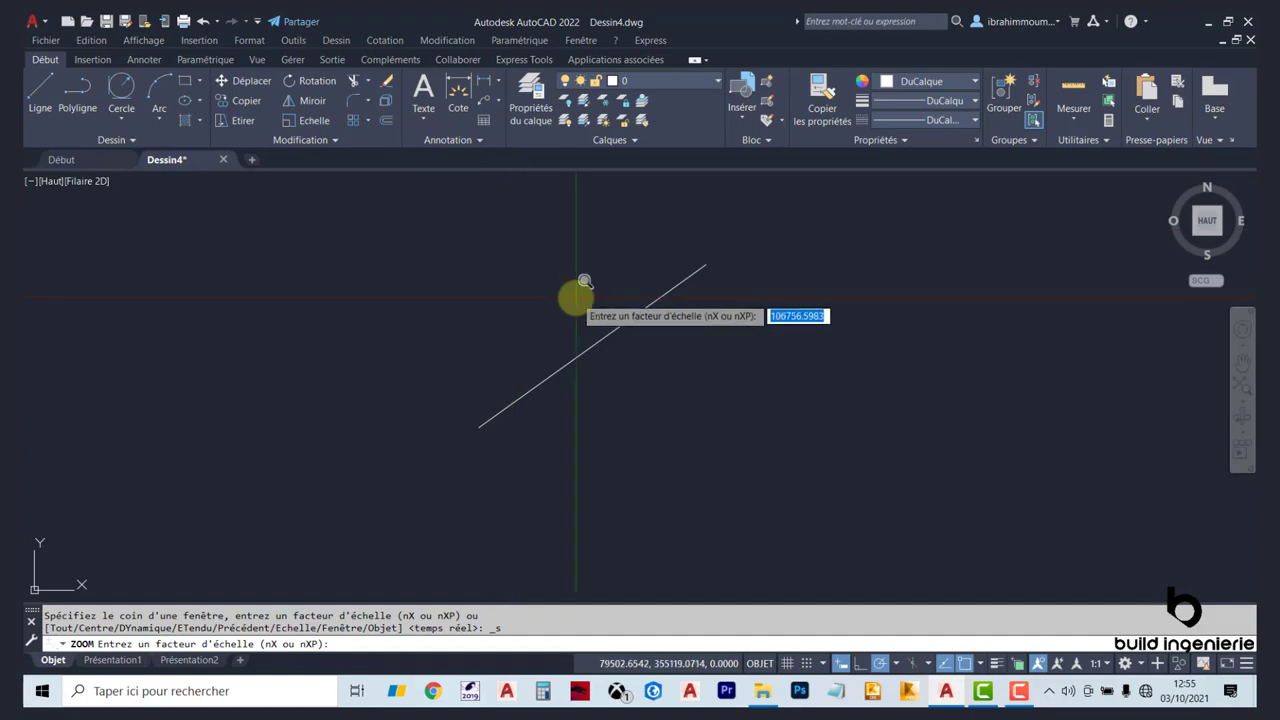
pyautogui.write('0.1')
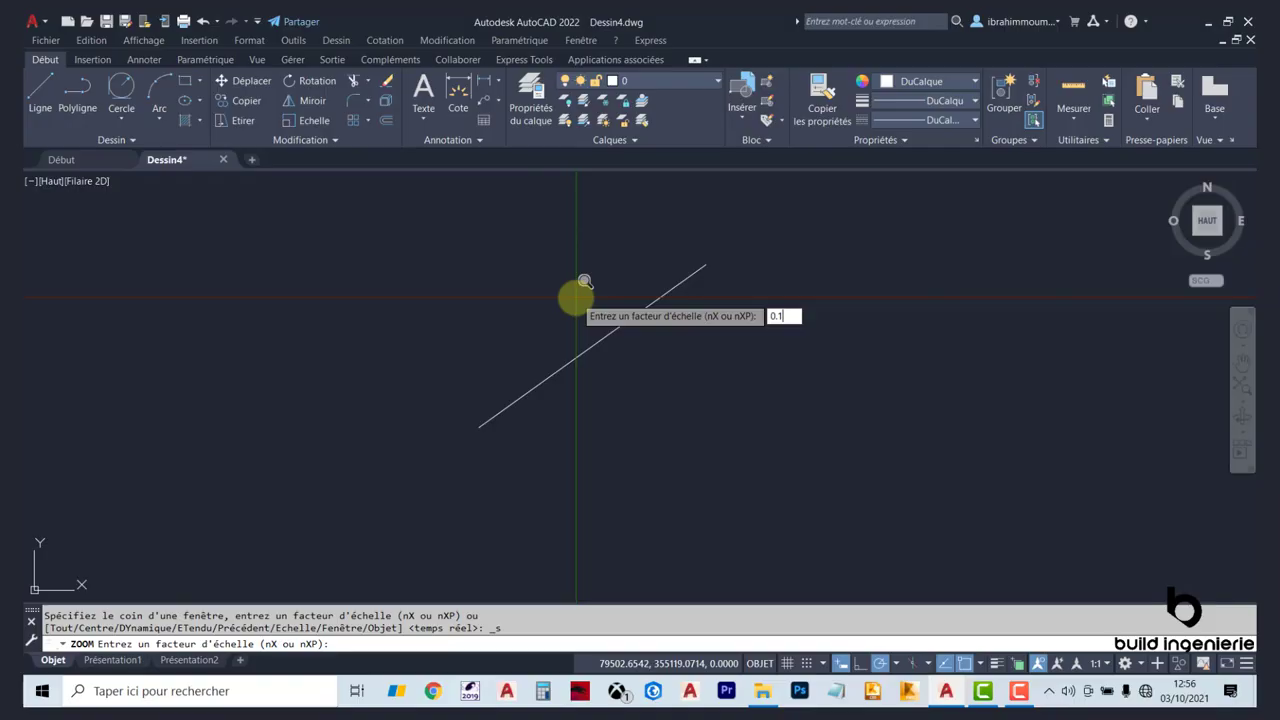
pyautogui.press('Return')
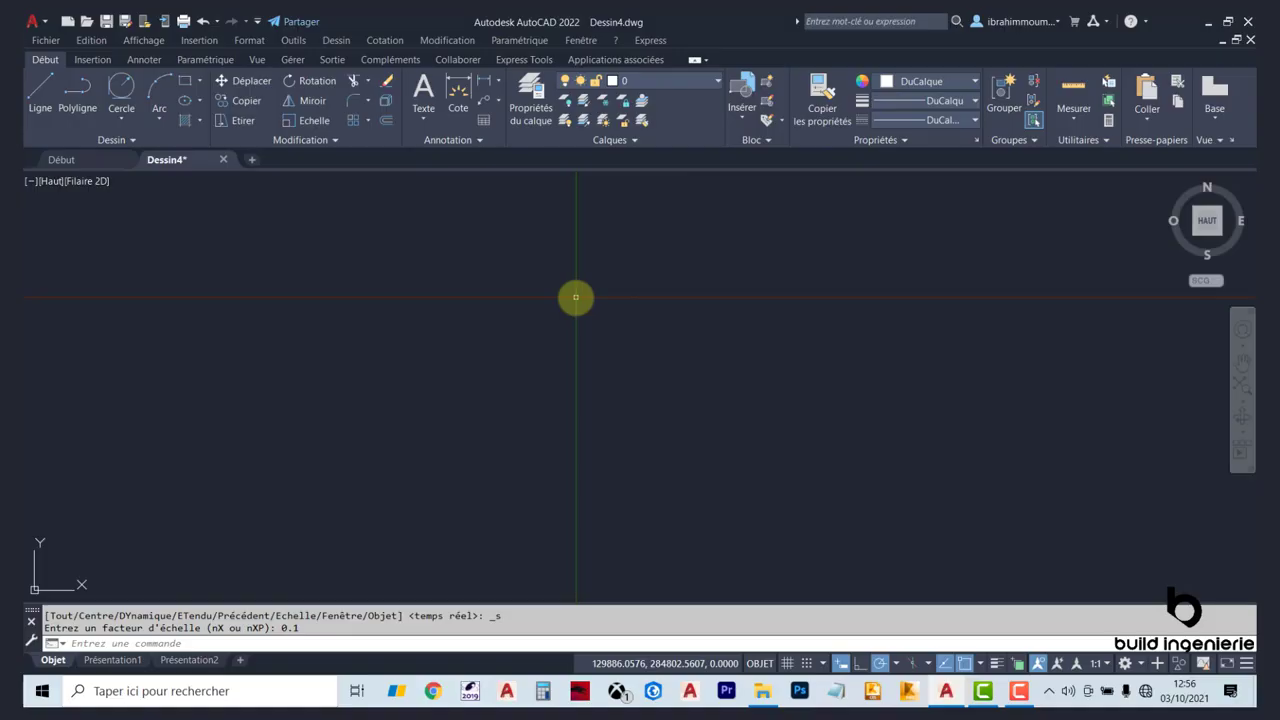
pyautogui.scroll(6, 617, 340)
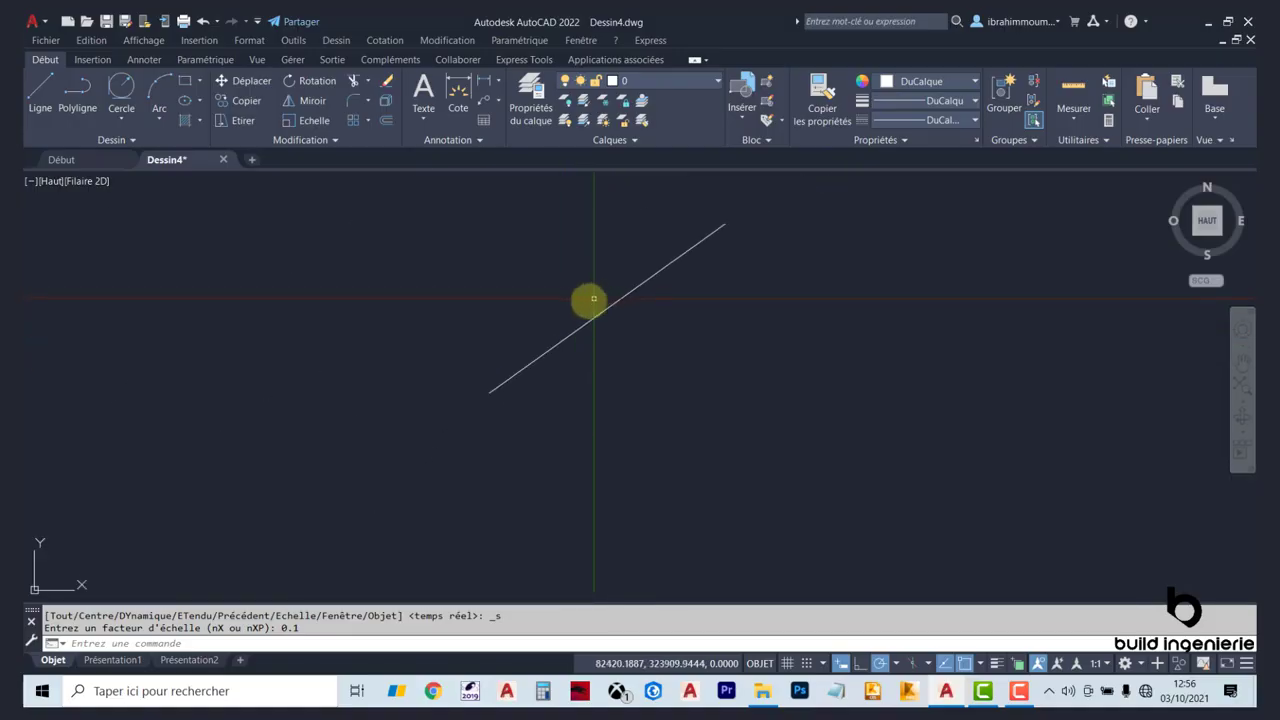
# - Shrink the view of the diagonal line with Zoom Echelle, using a scale factor of 0.0001
pyautogui.click(166, 42)
pyautogui.moveTo(317, 111)
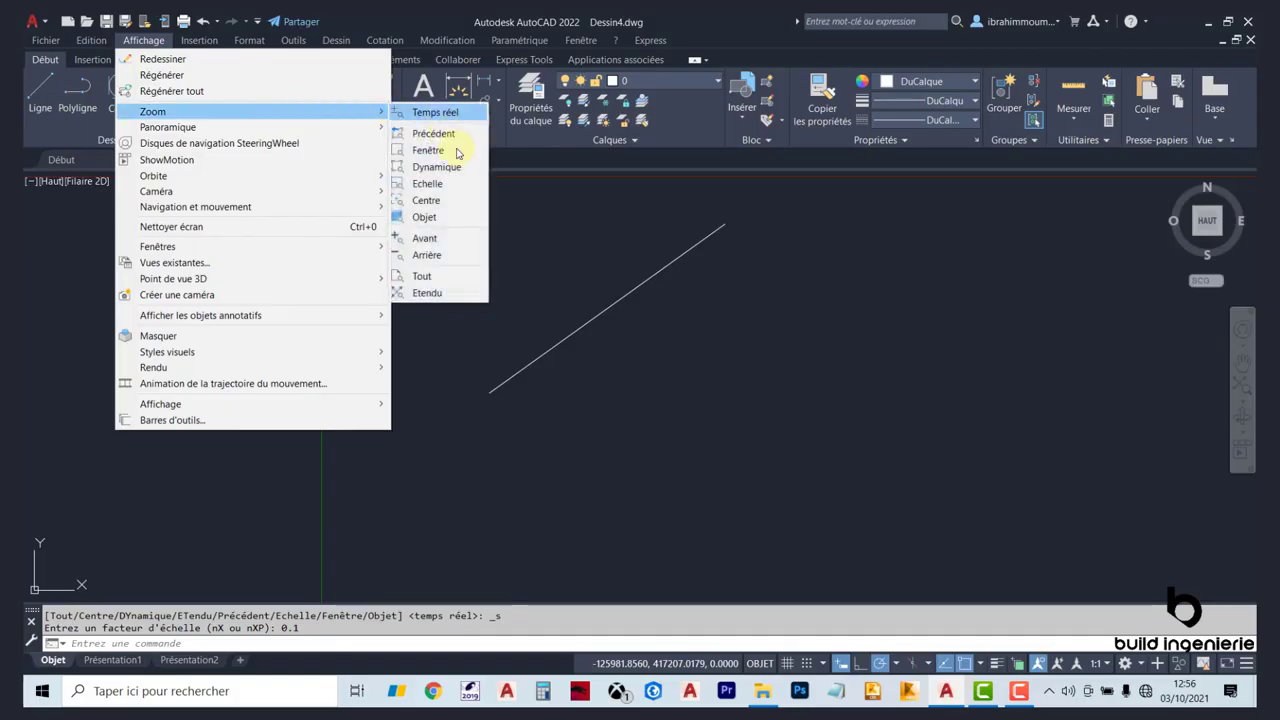
pyautogui.click(462, 184)
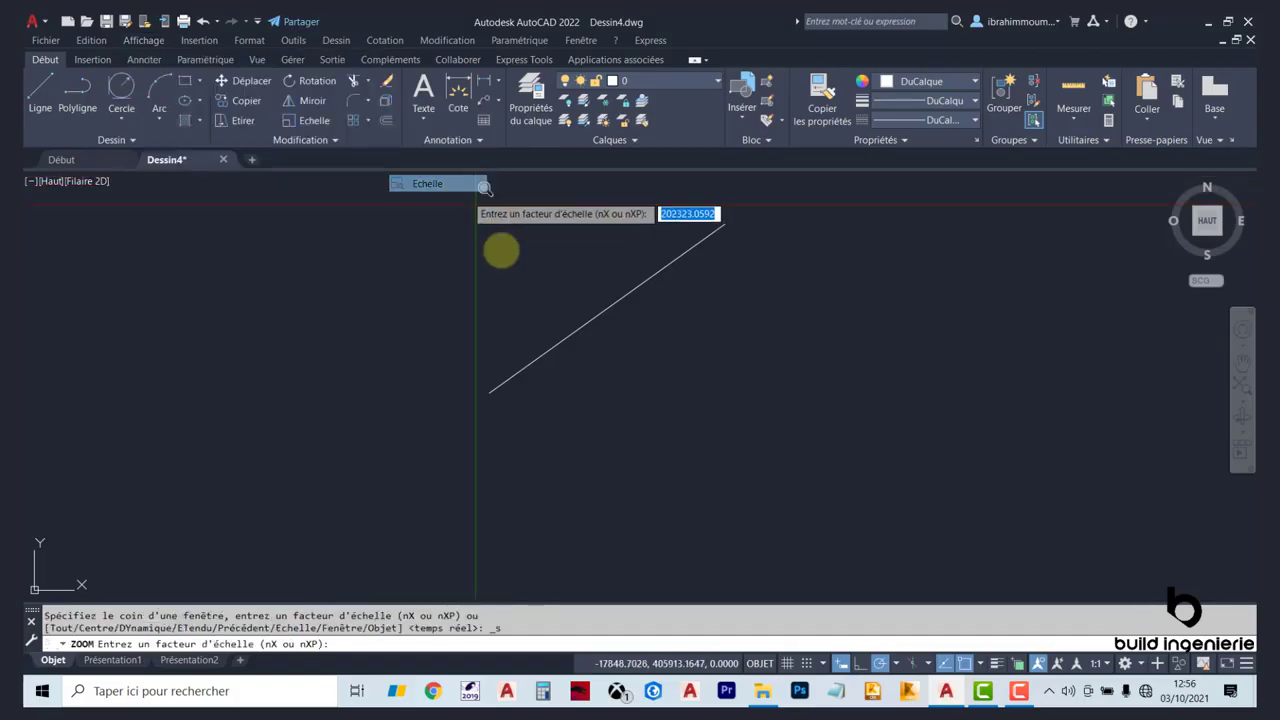
pyautogui.write('0')
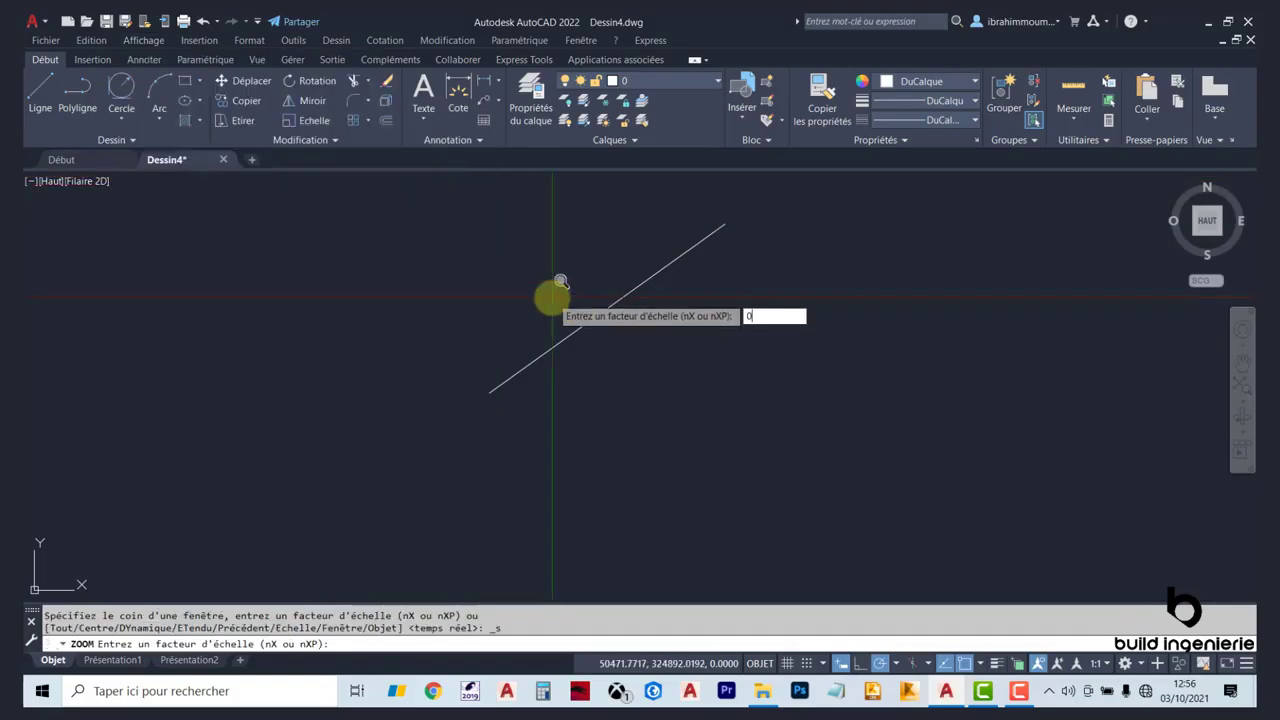
pyautogui.write('.0001')
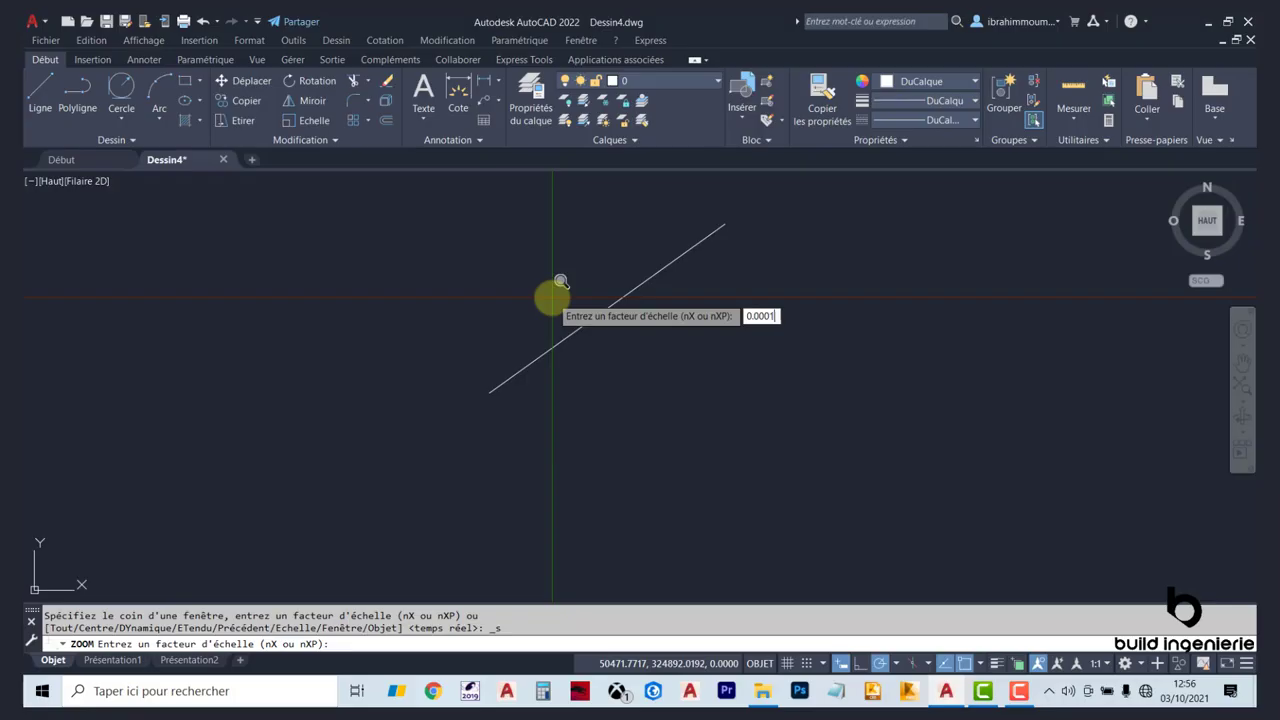
pyautogui.press('Return')
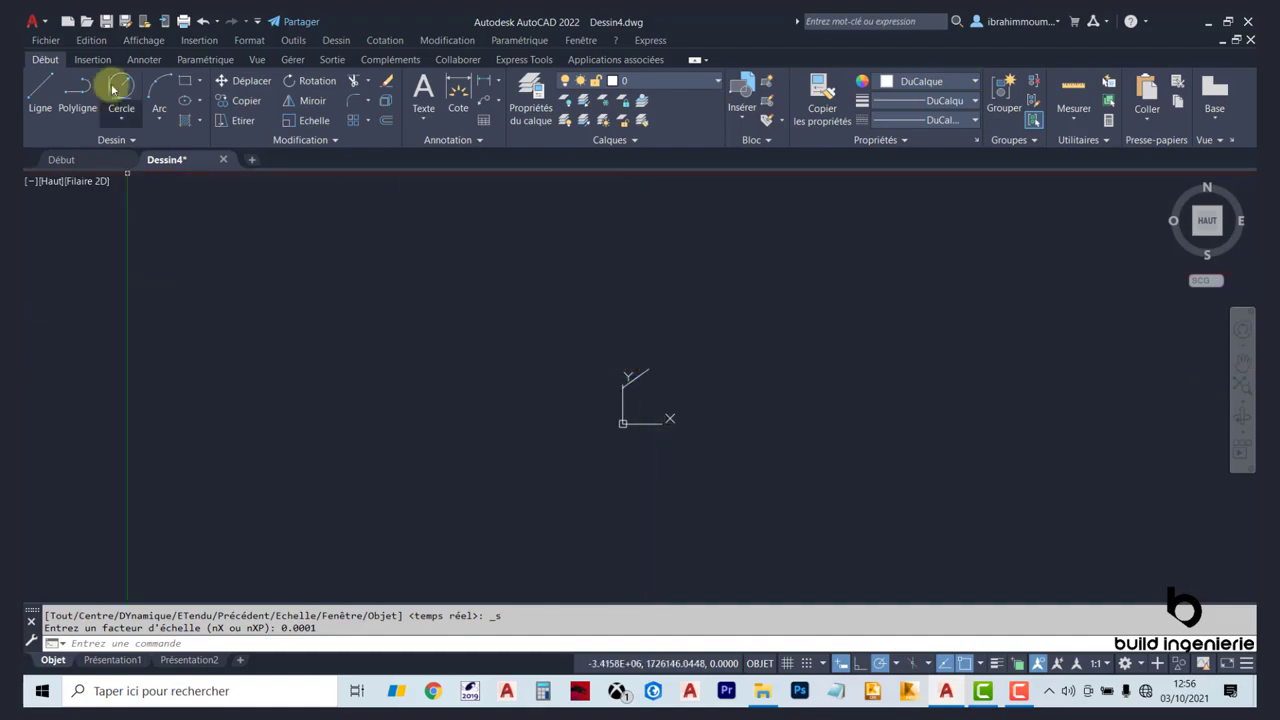
# - Examine the diagonal line and the coordinate origin at closer magnification, shifting the view and outlining the area around the line
pyautogui.click(158, 41)
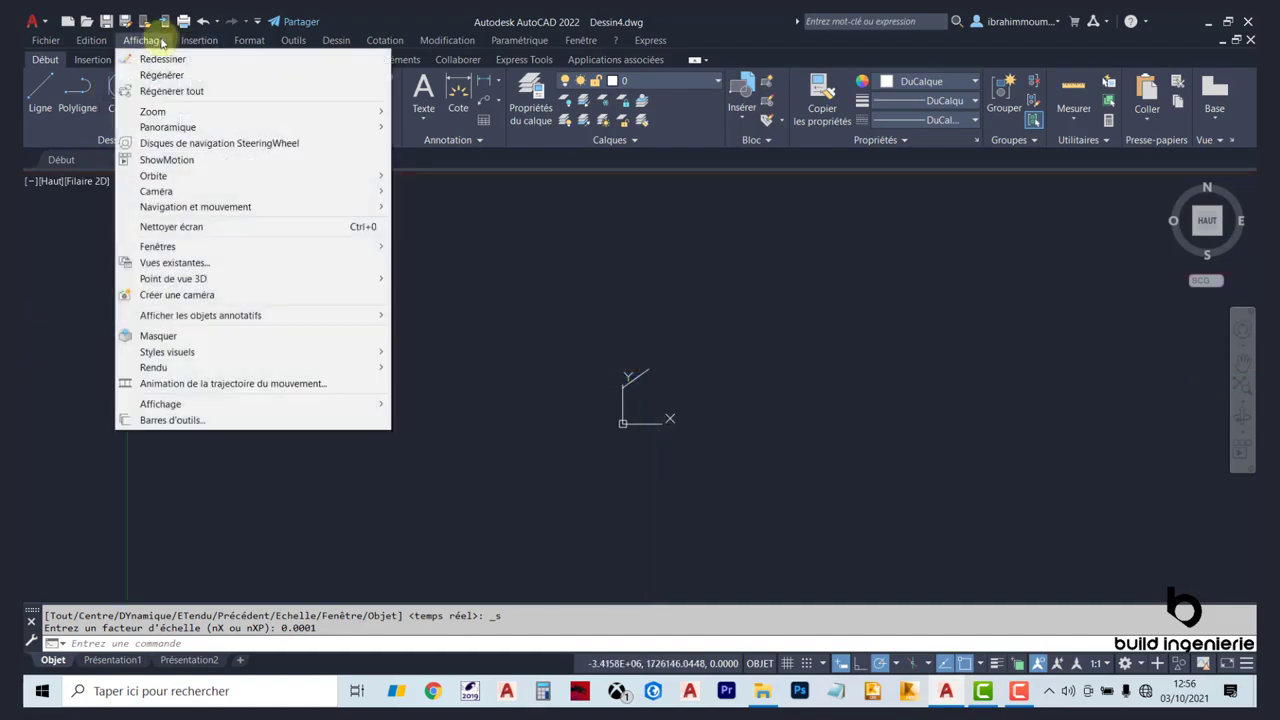
pyautogui.moveTo(314, 111)
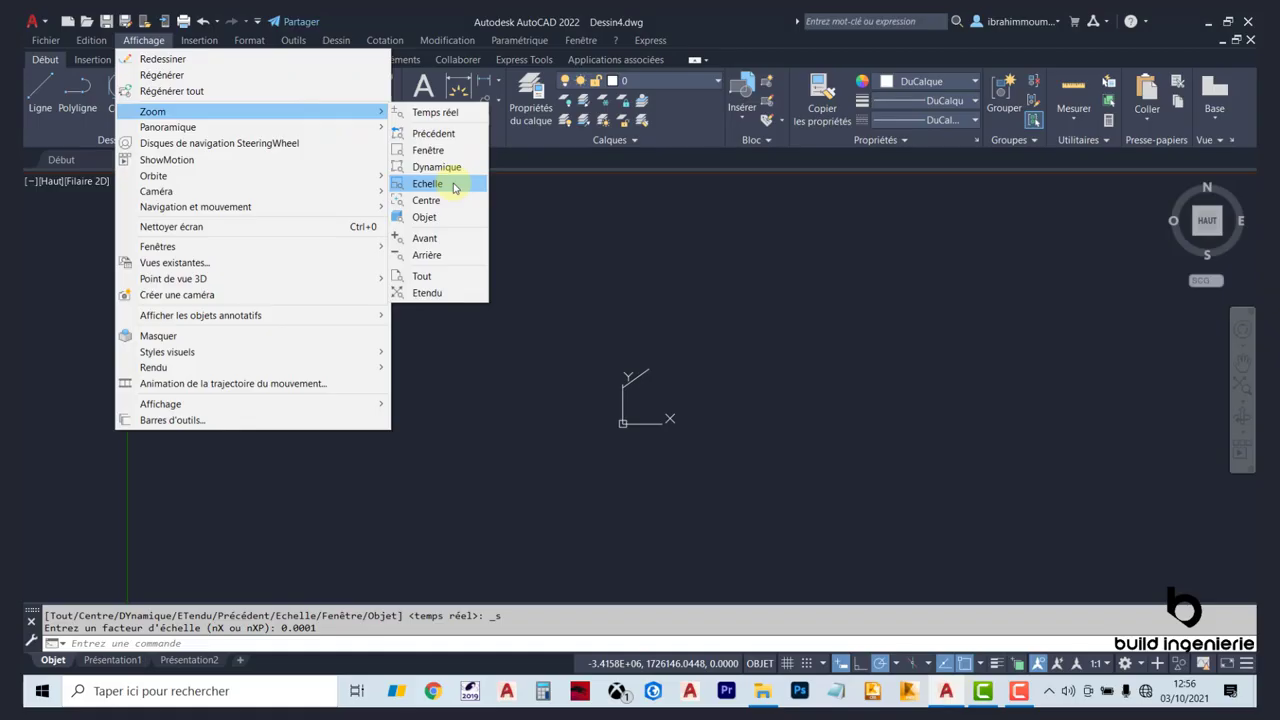
pyautogui.click(707, 331)
pyautogui.click(709, 332)
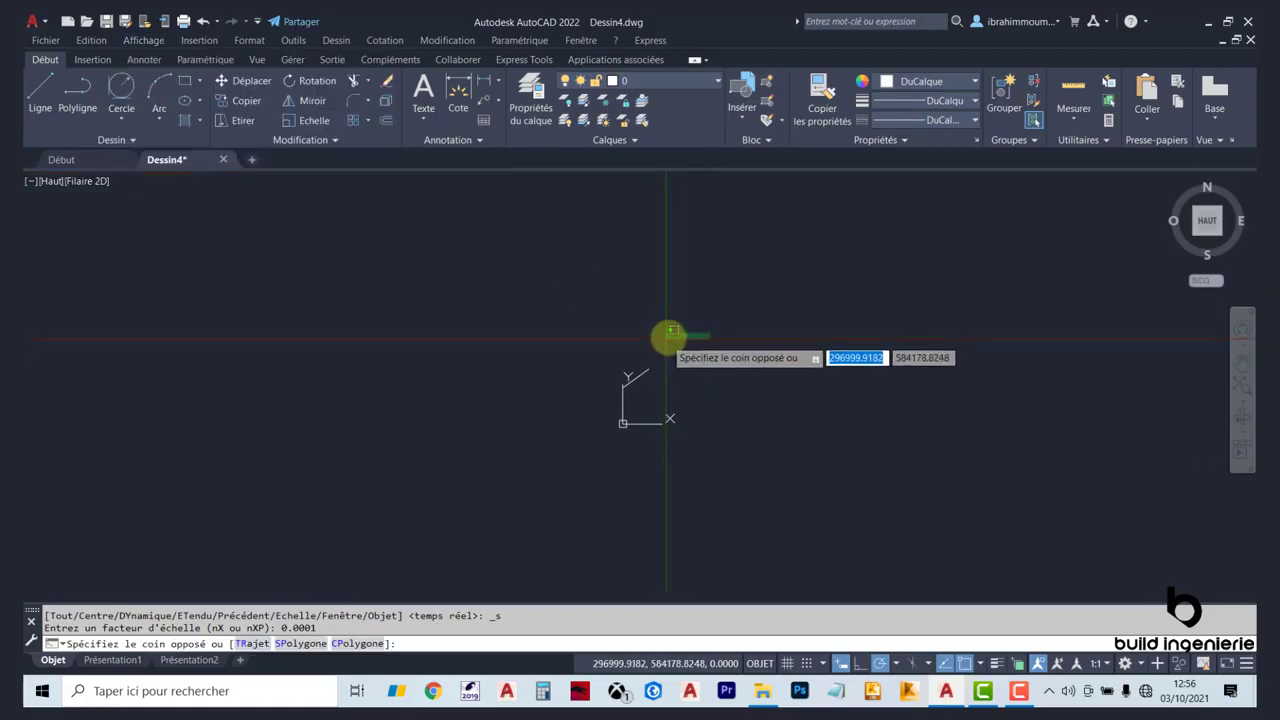
pyautogui.click(667, 339)
pyautogui.scroll(6, 643, 377)
pyautogui.scroll(-4, 603, 378)
pyautogui.scroll(2, 588, 355)
pyautogui.moveTo(588, 354); pyautogui.dragTo(503, 358, button='middle')
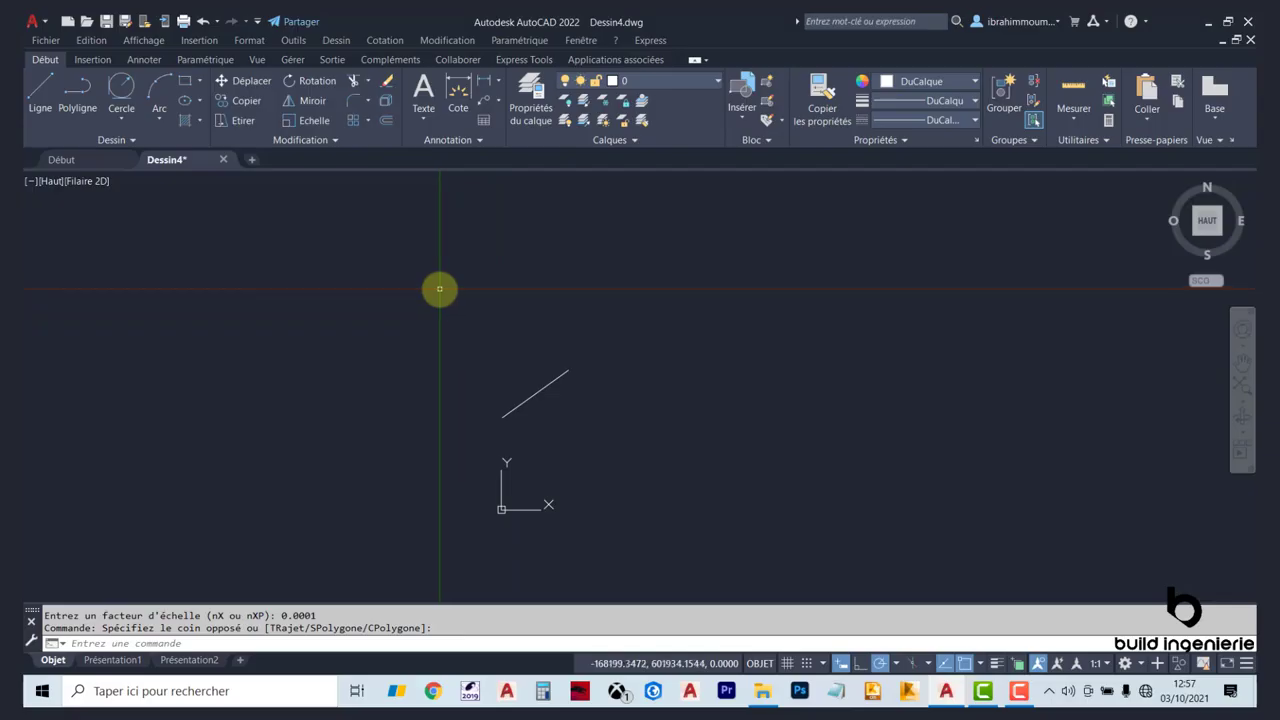
pyautogui.click(439, 289)
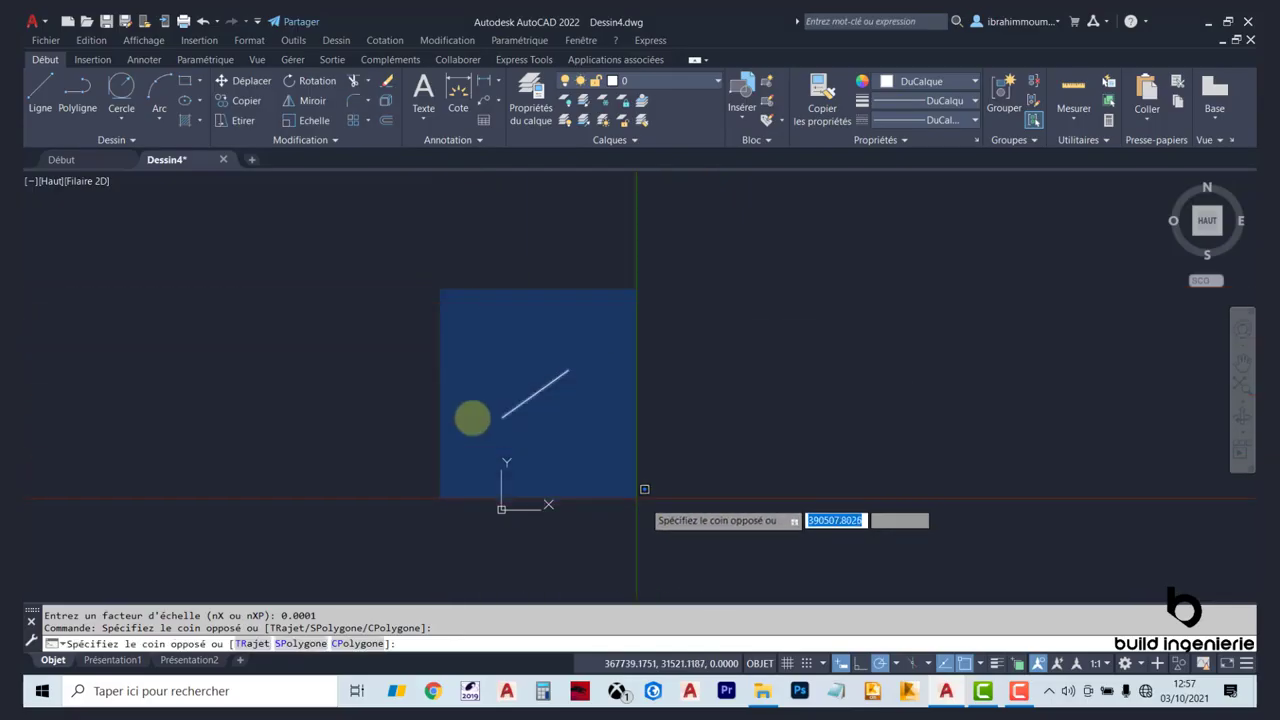
pyautogui.click(471, 417)
# - Apply Zoom Fenêtre to a small empty area away from the diagonal line, and return the line to view
pyautogui.click(158, 41)
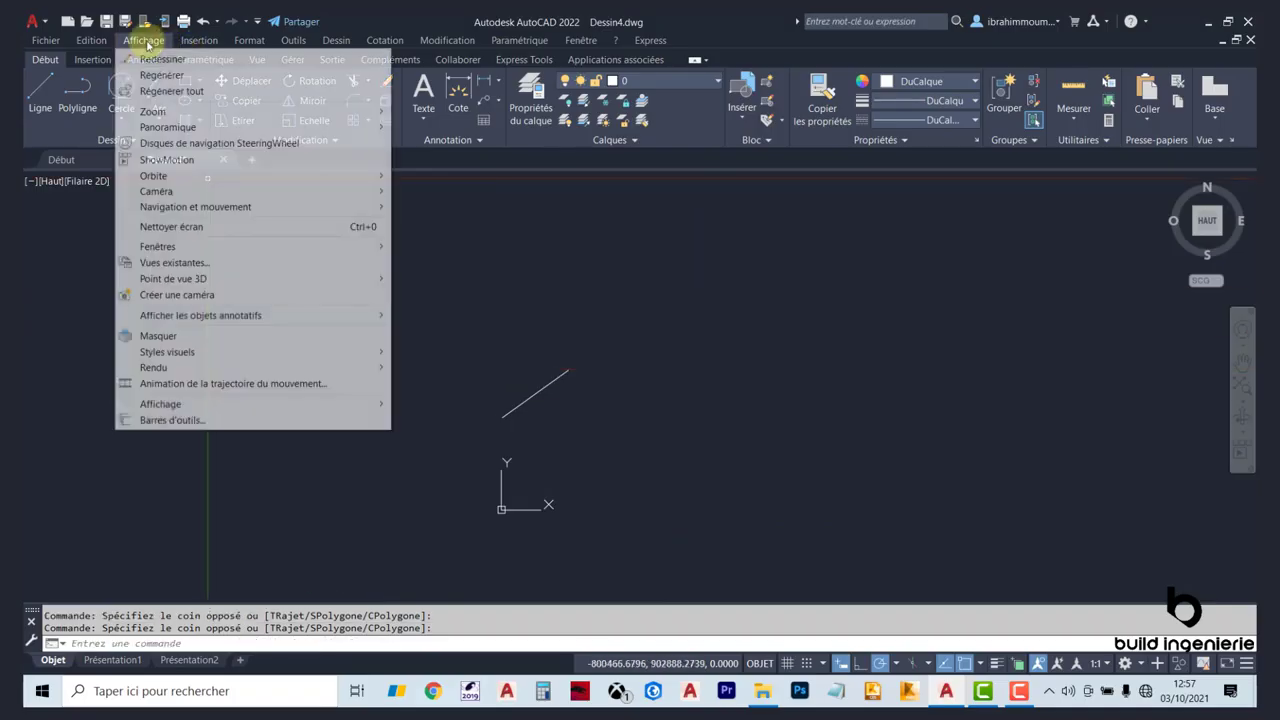
pyautogui.moveTo(300, 110)
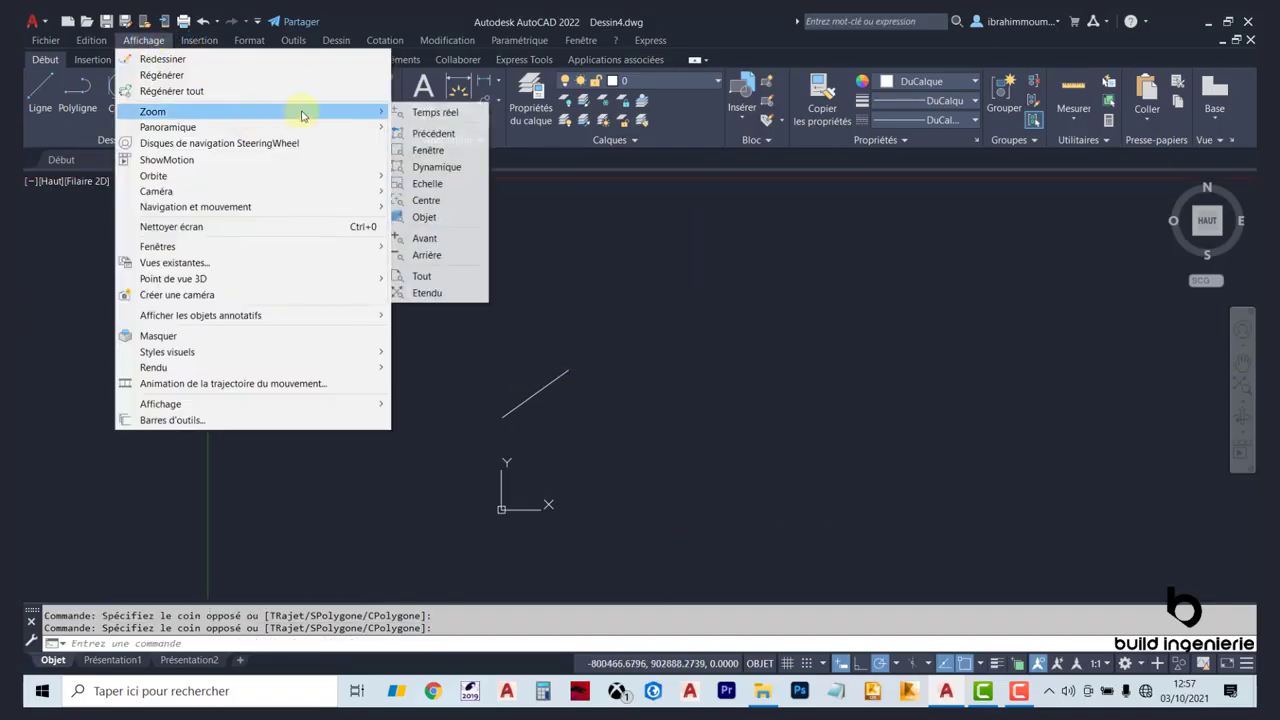
pyautogui.click(454, 152)
pyautogui.click(208, 236)
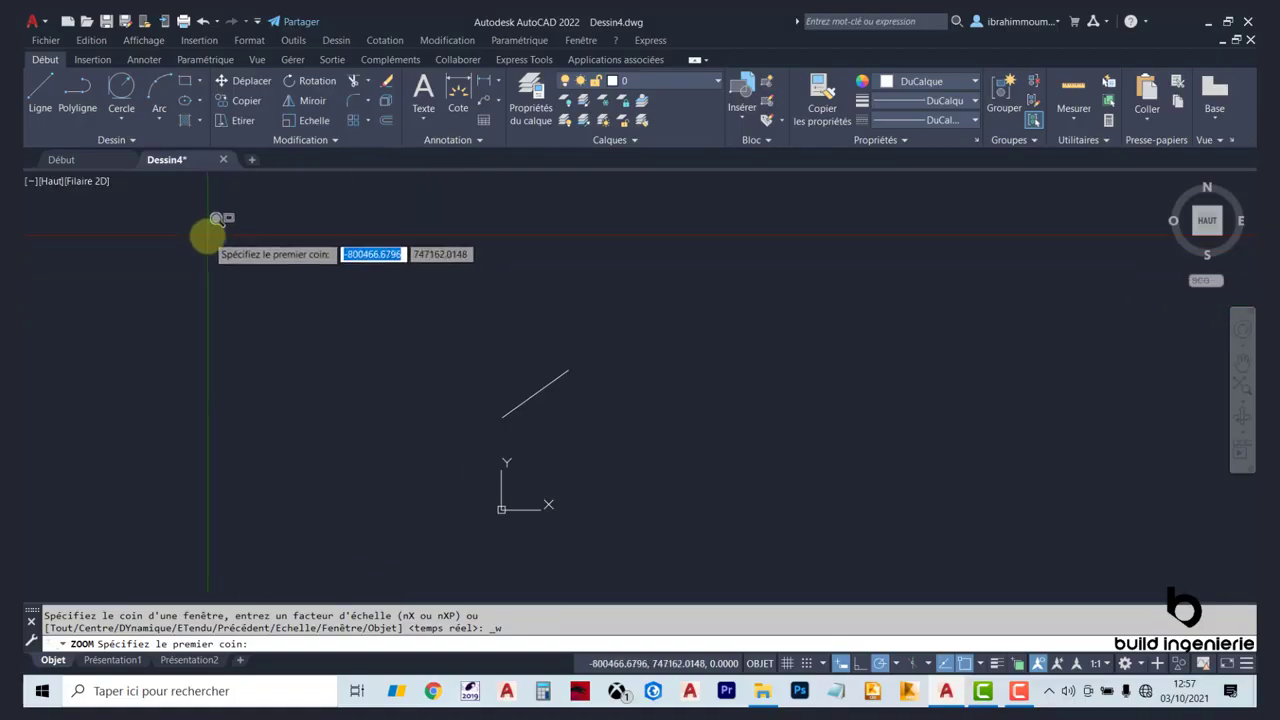
pyautogui.click(289, 289)
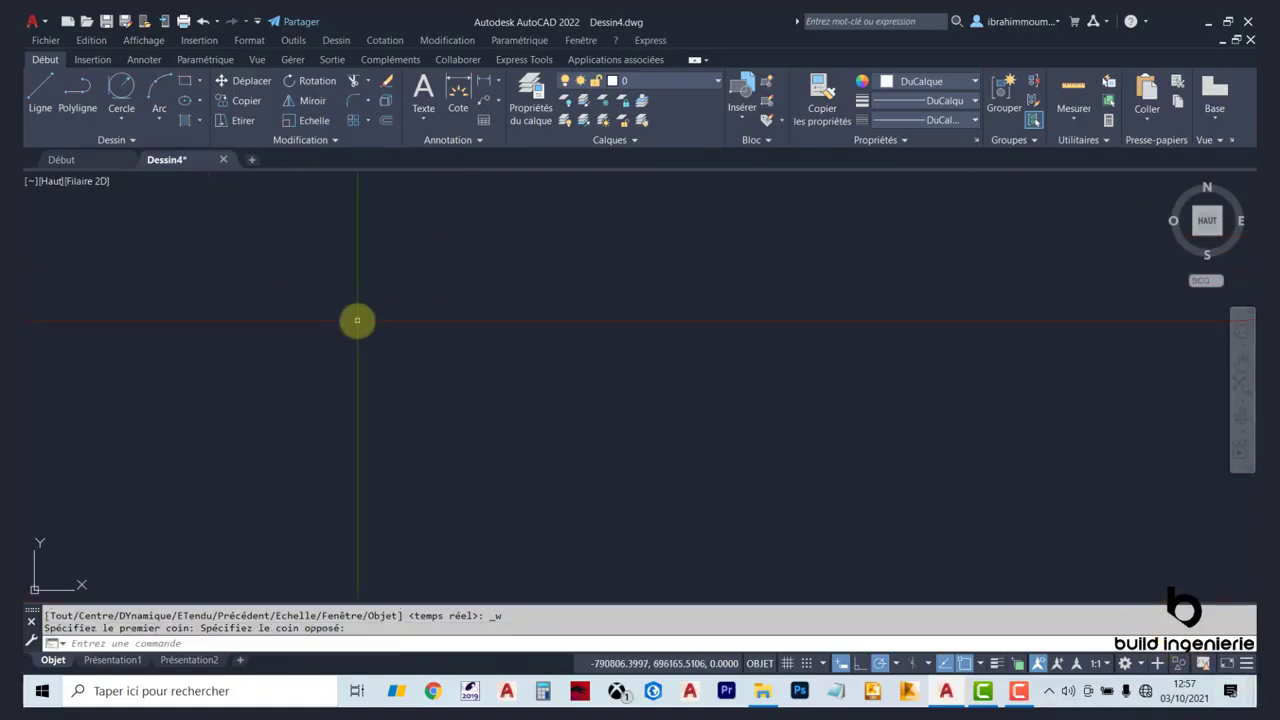
pyautogui.scroll(-10, 316, 294)
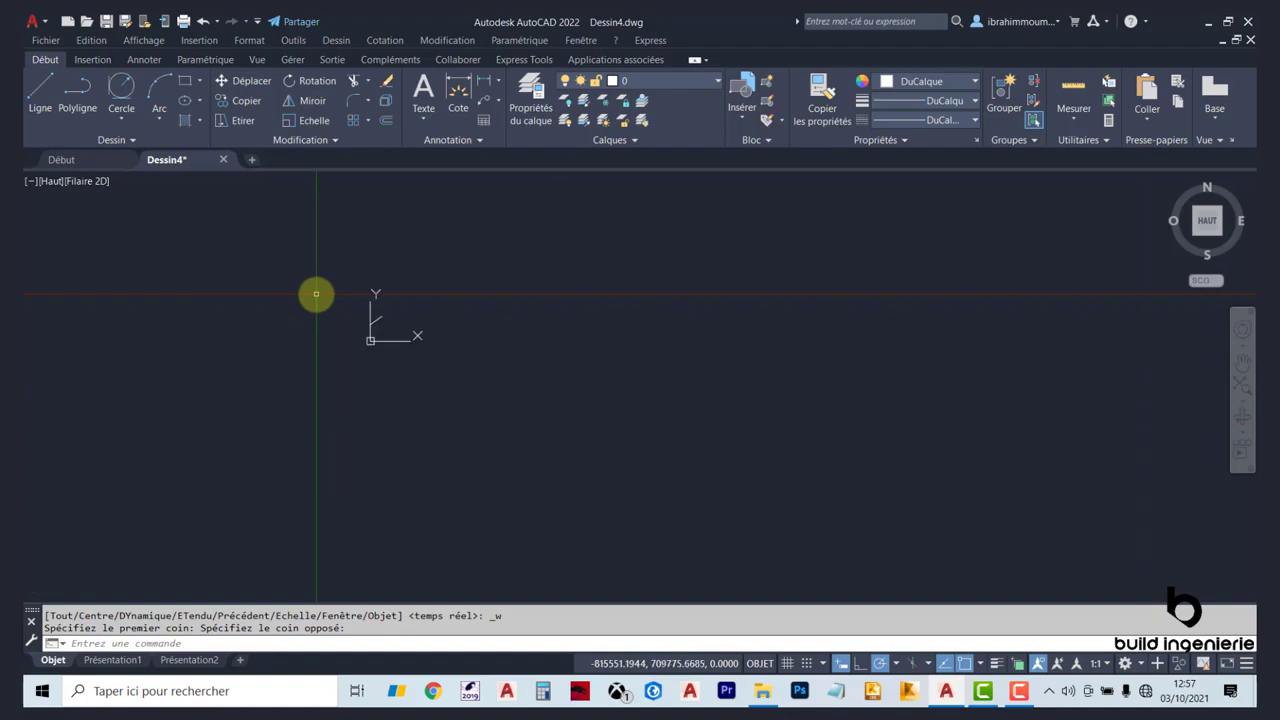
pyautogui.scroll(10, 384, 325)
pyautogui.scroll(-5, 494, 390)
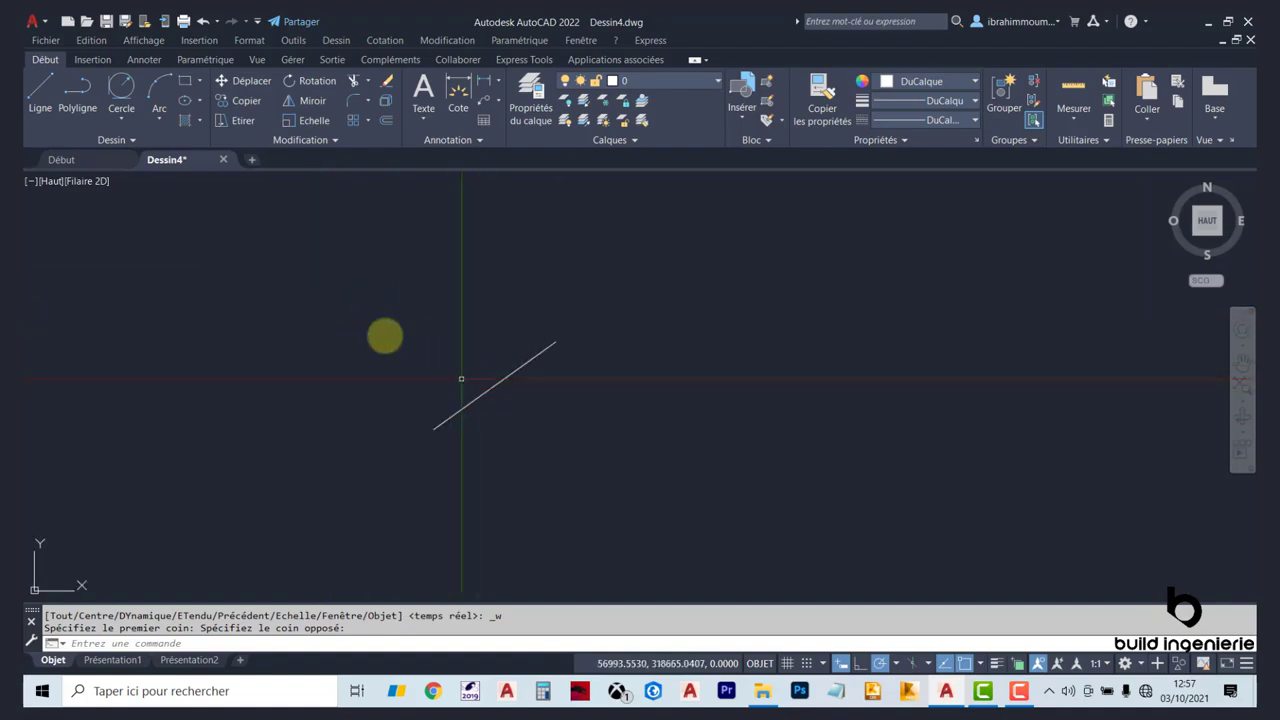
# - Look over the Panoramique commands, and pan the diagonal line slightly so the coordinate origin shows below it
pyautogui.click(145, 40)
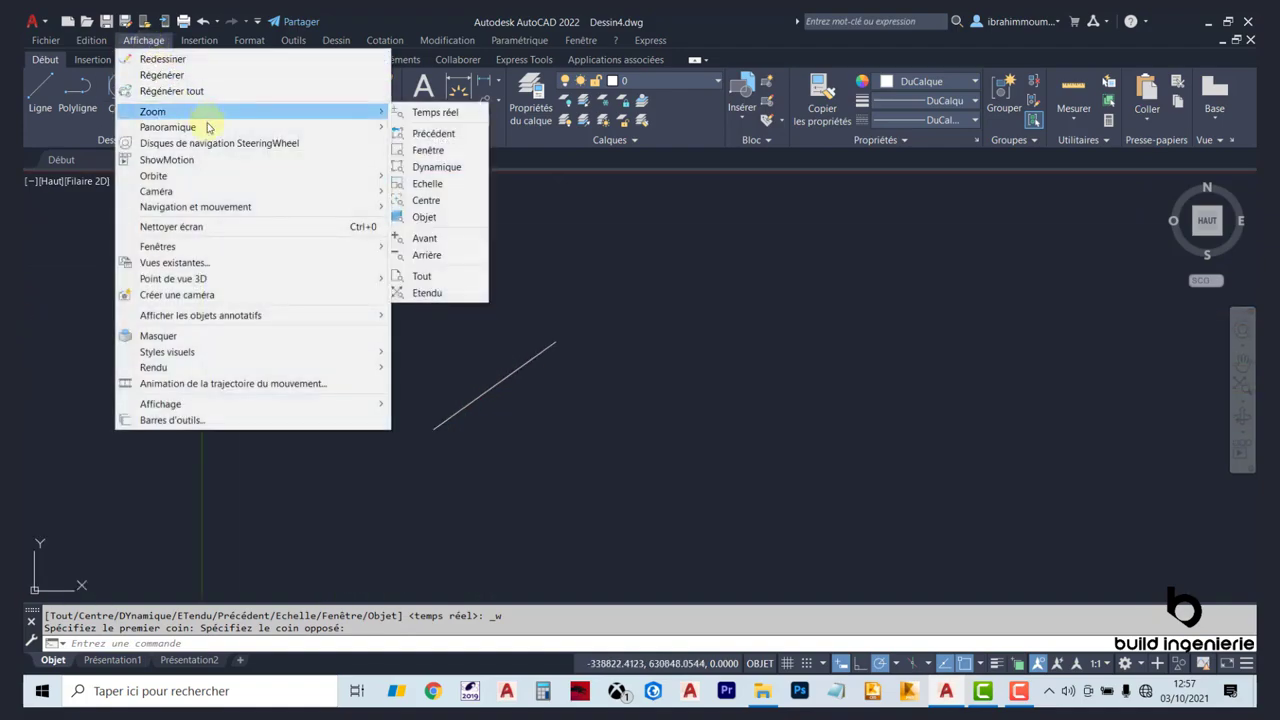
pyautogui.moveTo(208, 128)
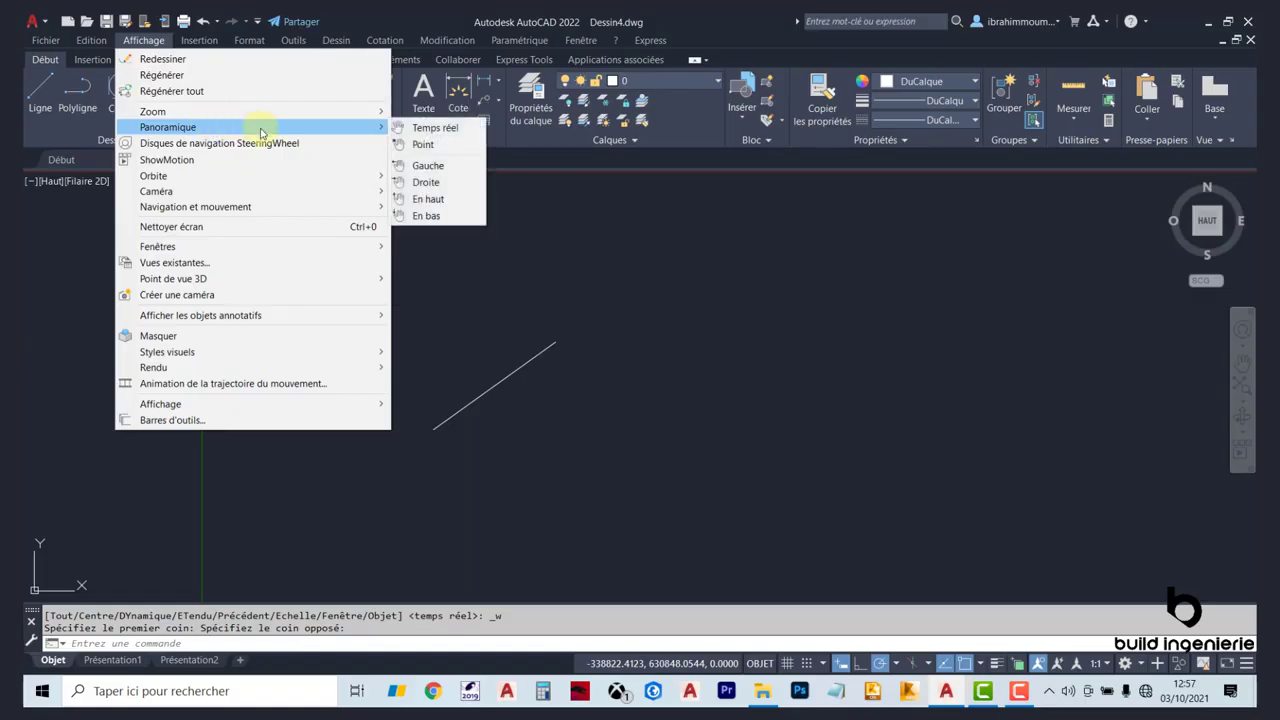
pyautogui.click(661, 259)
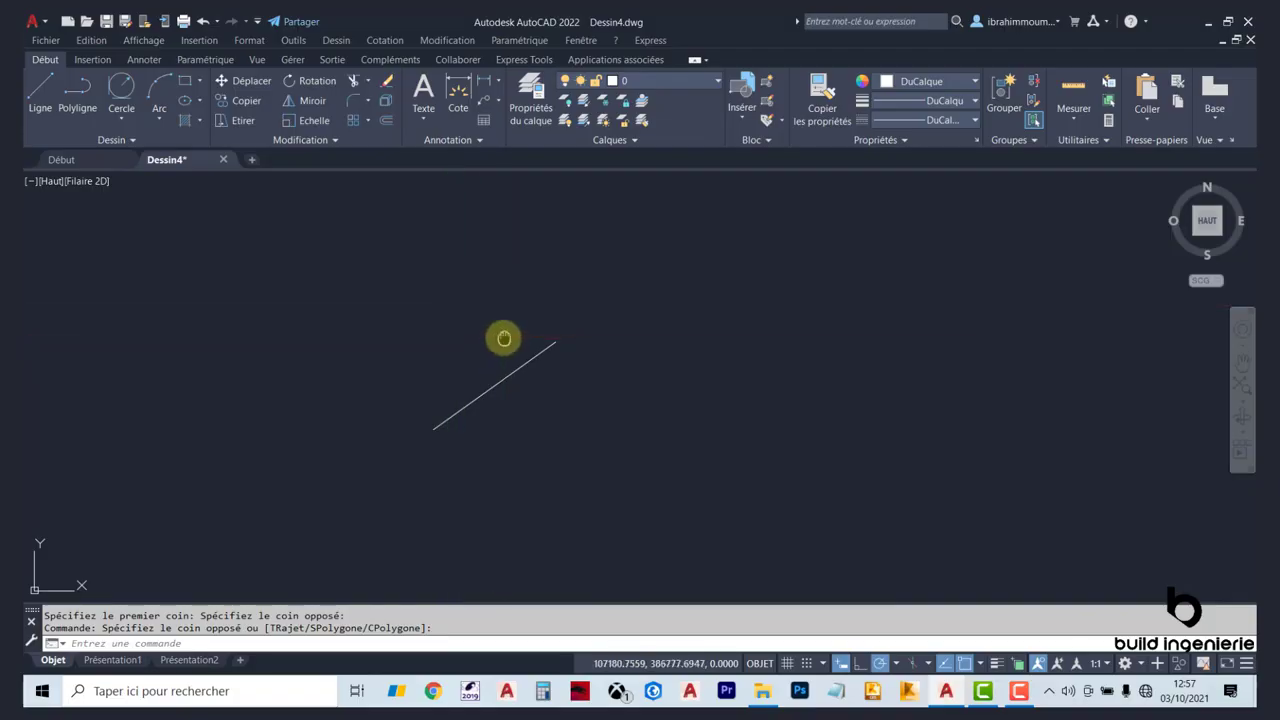
pyautogui.moveTo(504, 338)
pyautogui.mouseDown(button='middle')
pyautogui.moveTo(560, 300)
pyautogui.moveTo(688, 366)
pyautogui.moveTo(394, 294)
pyautogui.moveTo(334, 383)
pyautogui.moveTo(566, 294)
pyautogui.moveTo(364, 334)
pyautogui.moveTo(543, 277)
pyautogui.moveTo(471, 323)
pyautogui.mouseUp(button='middle')
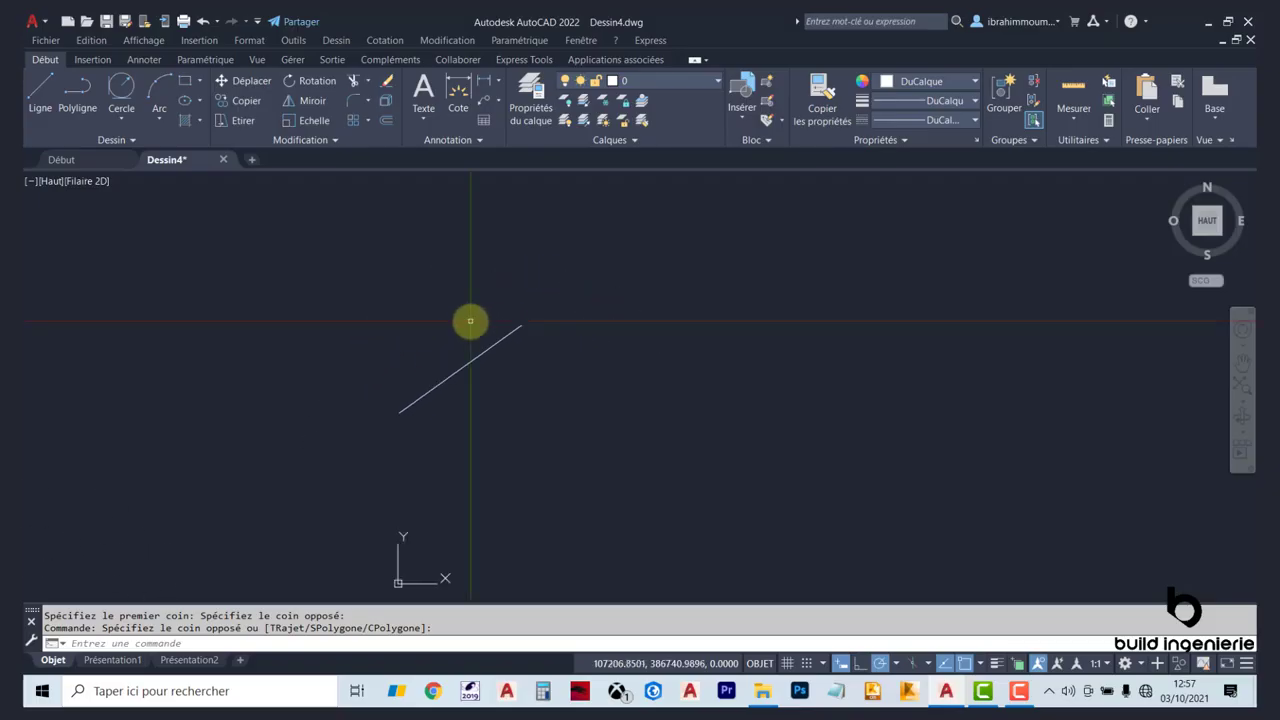
# - Use the real-time Pan tool and direct panning to shift the diagonal line around the drawing area
pyautogui.click(1241, 362)
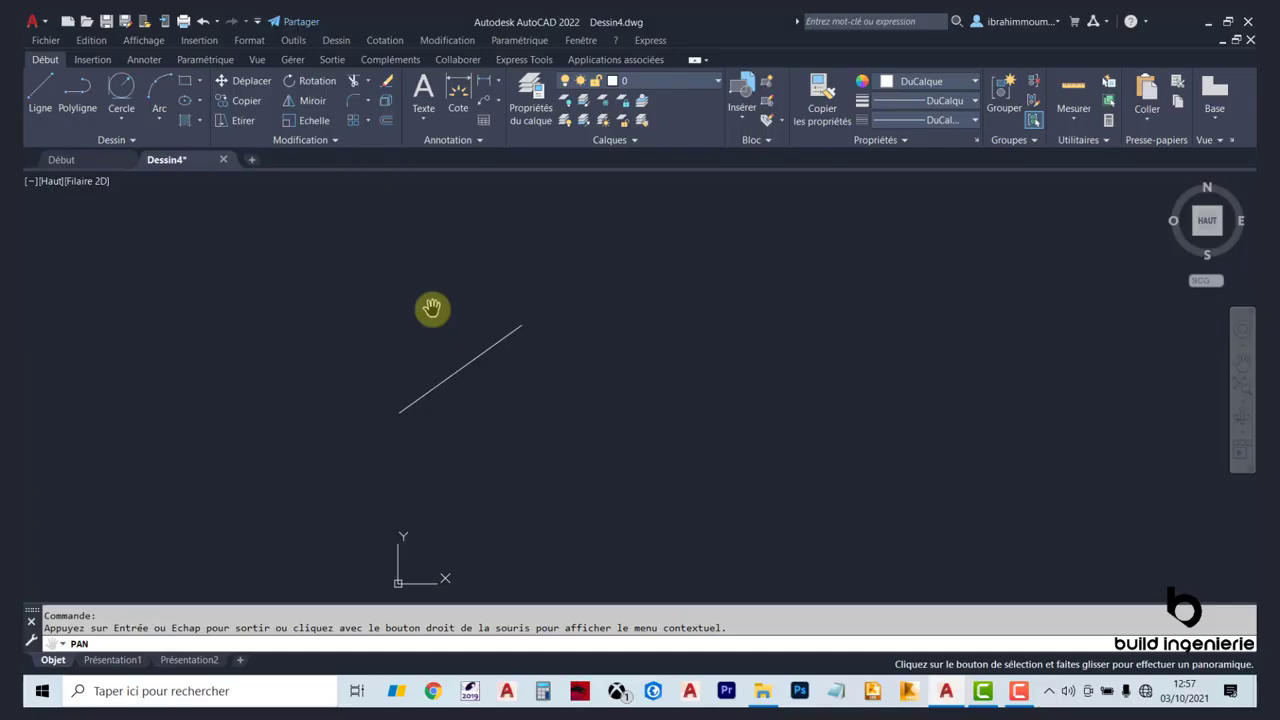
pyautogui.press('Escape')
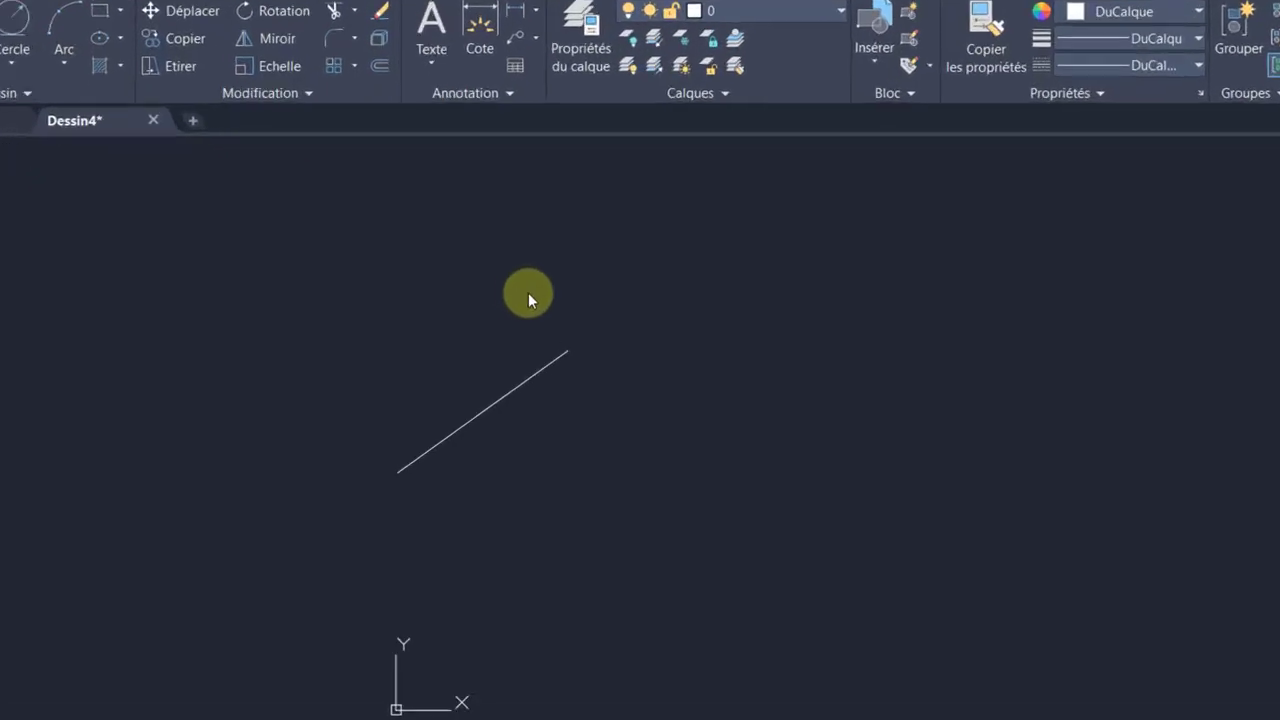
pyautogui.moveTo(493, 284); pyautogui.dragTo(500, 307, button='middle')
pyautogui.moveTo(712, 407); pyautogui.dragTo(769, 380, button='middle')
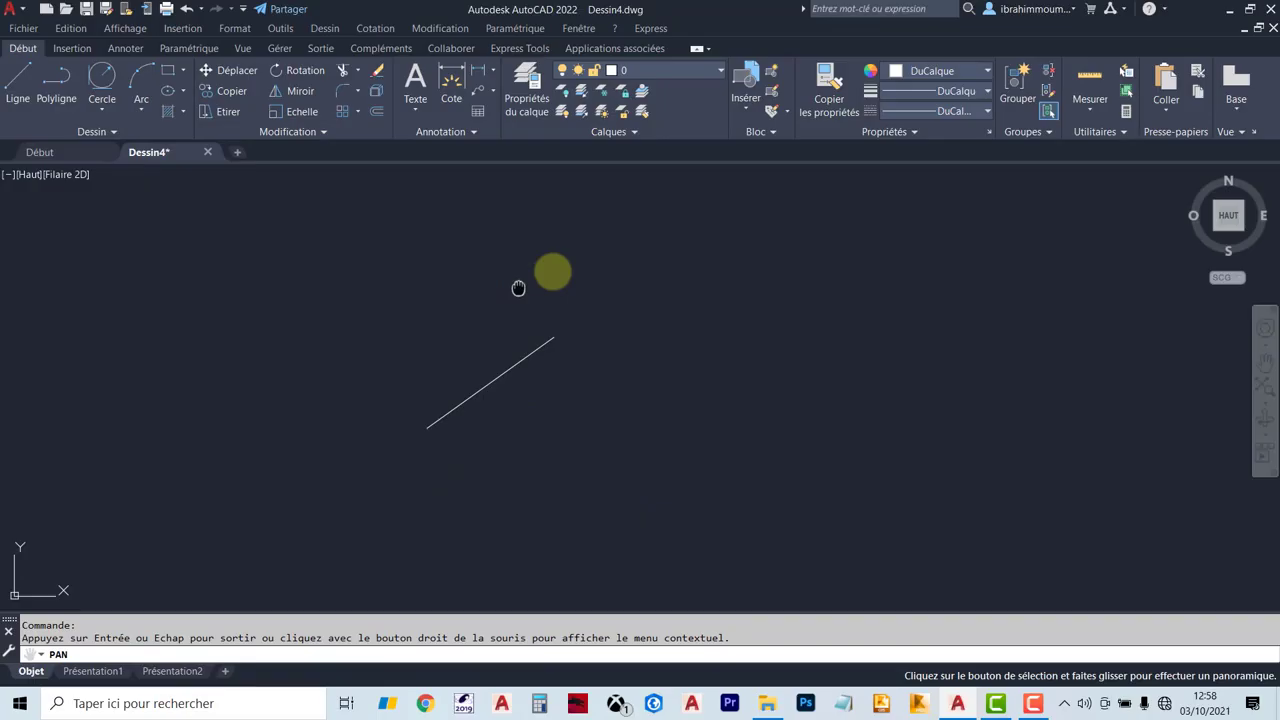
# - Shift the diagonal line with direct panning and the real-time Panoramique command, keeping the coordinate origin in view below it
pyautogui.moveTo(517, 286); pyautogui.dragTo(534, 265)
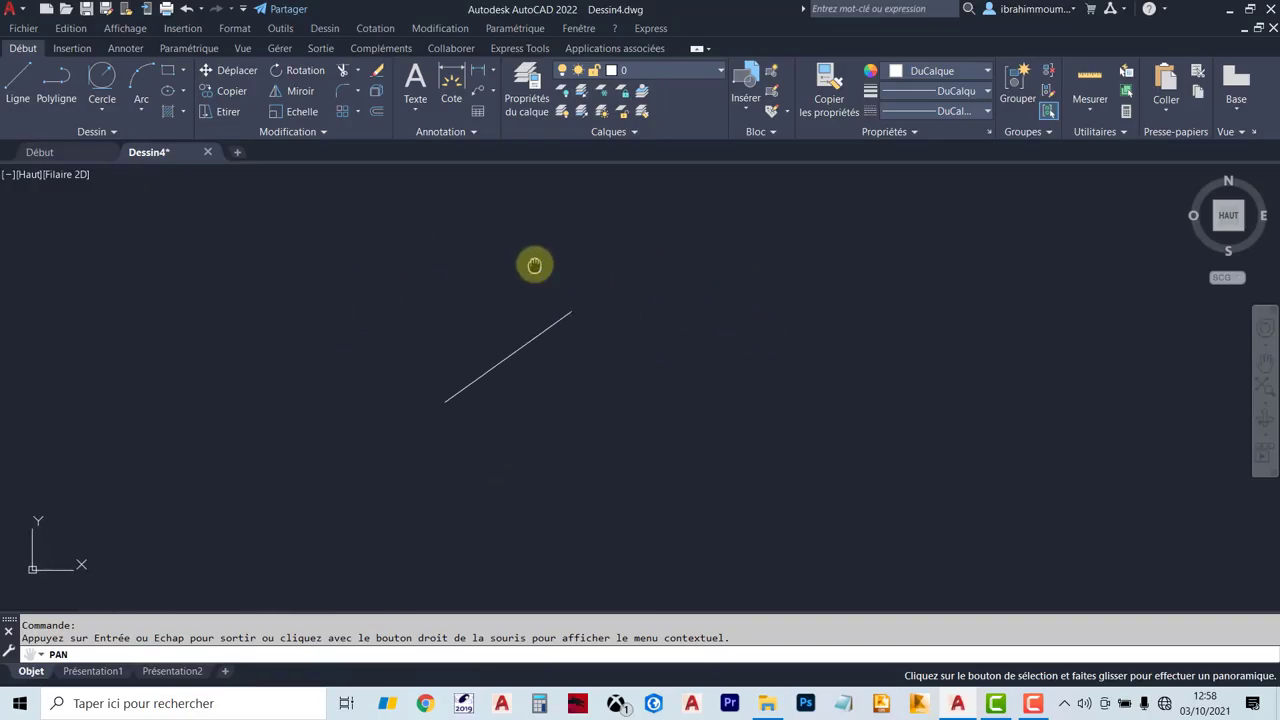
pyautogui.moveTo(534, 265); pyautogui.dragTo(585, 266, button='middle')
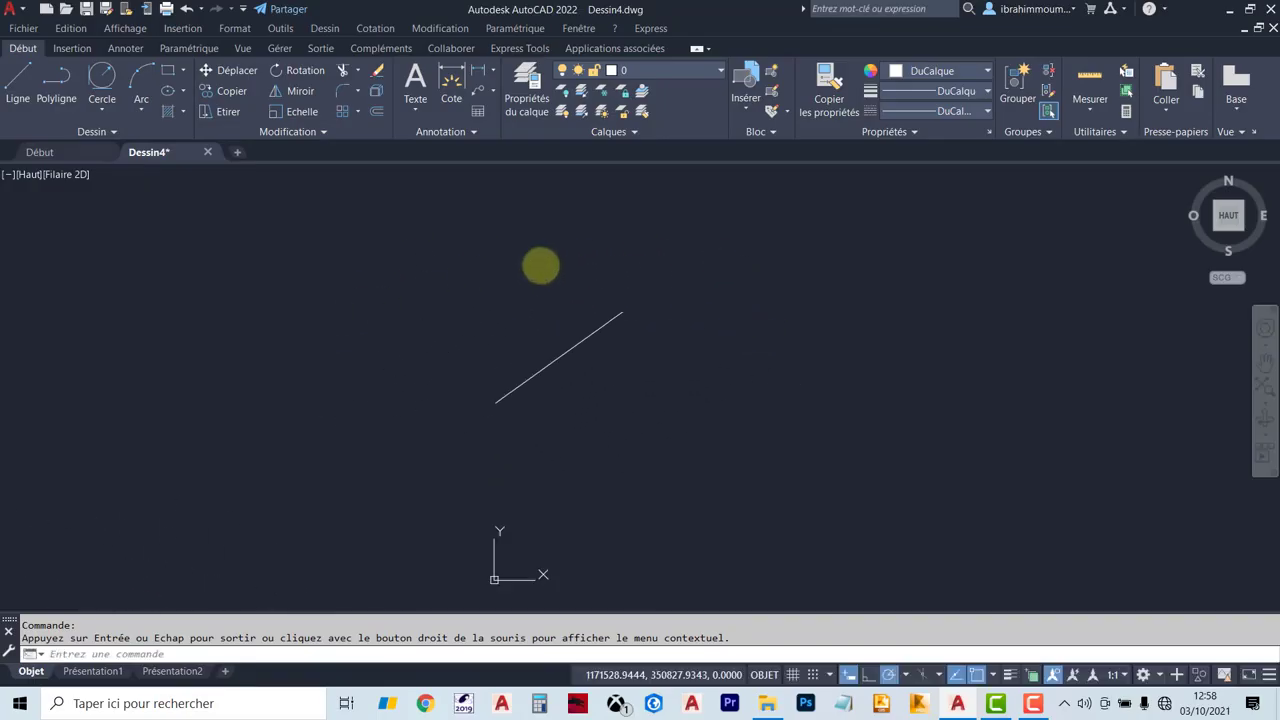
pyautogui.click(127, 32)
pyautogui.click(126, 29)
pyautogui.moveTo(305, 102)
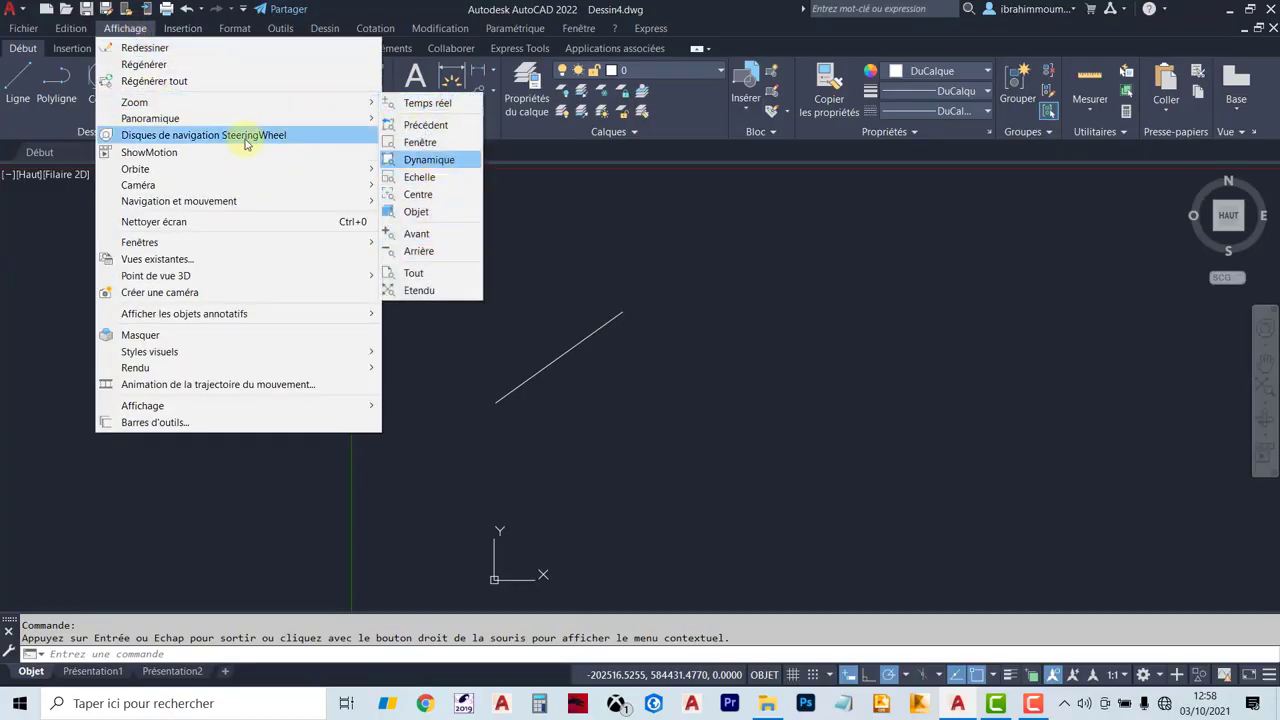
pyautogui.moveTo(274, 122)
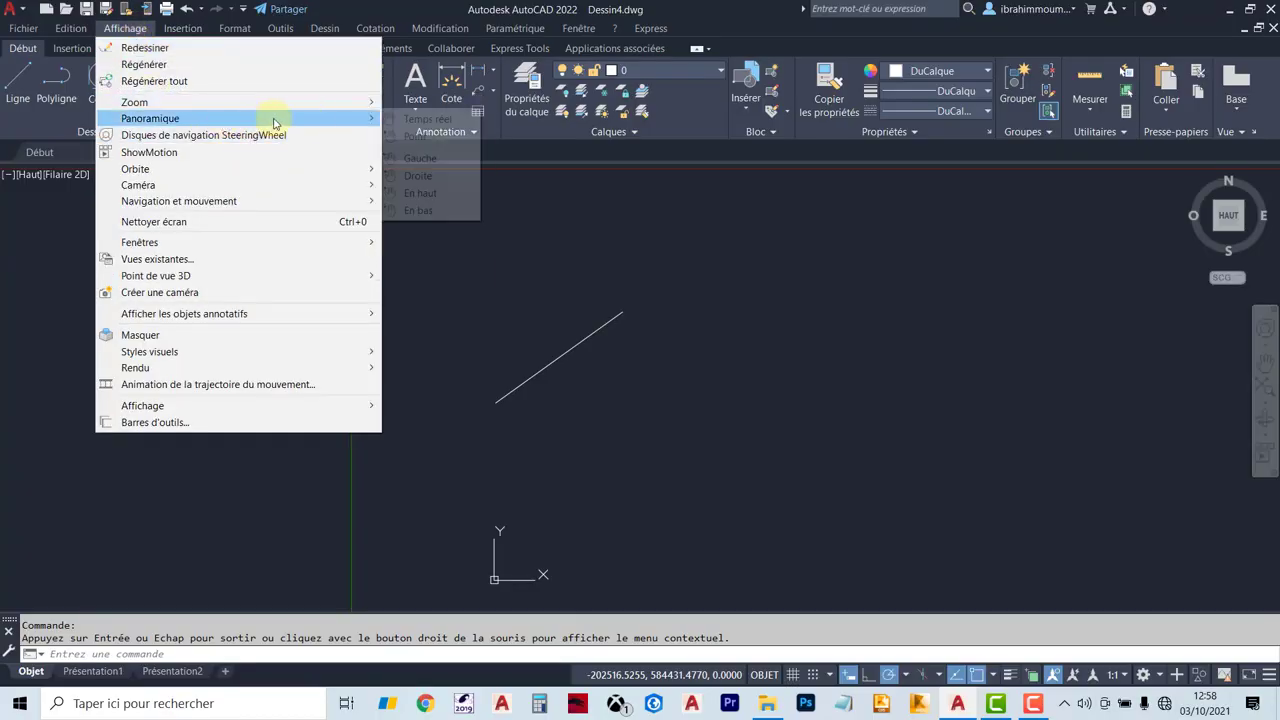
pyautogui.click(432, 120)
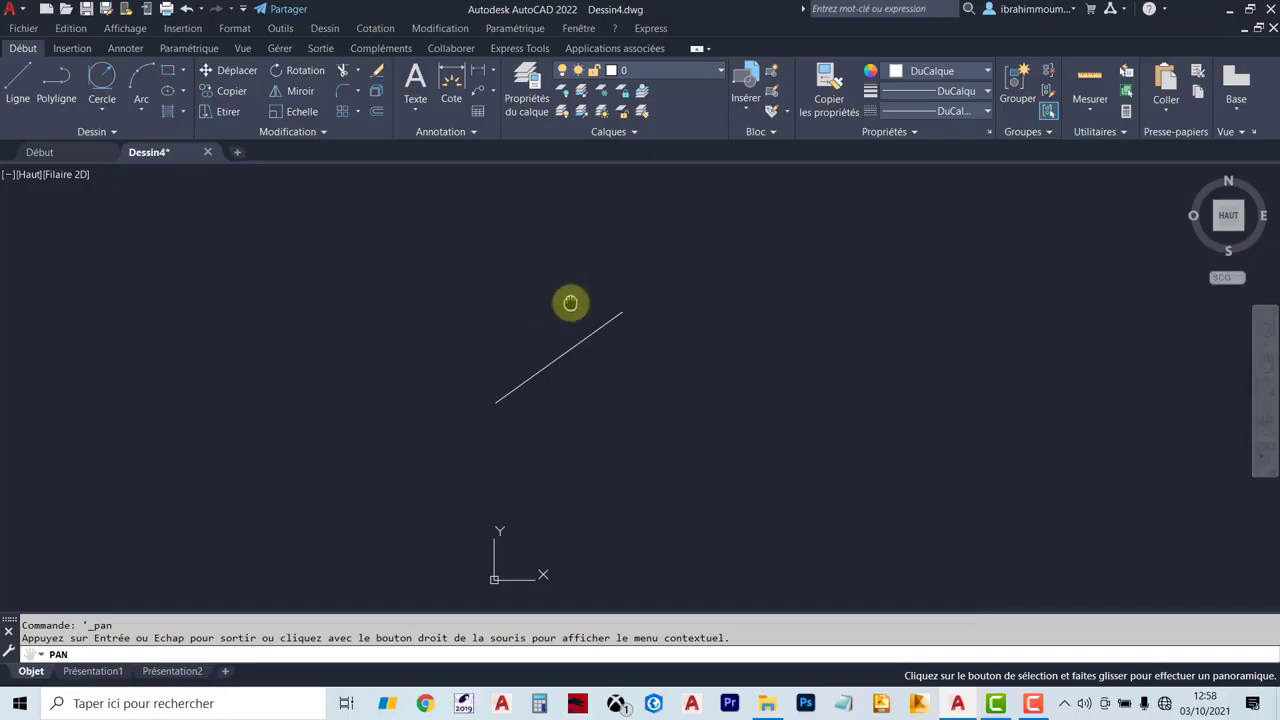
pyautogui.moveTo(570, 302)
pyautogui.mouseDown()
pyautogui.moveTo(697, 337)
pyautogui.moveTo(211, 337)
pyautogui.moveTo(597, 271)
pyautogui.moveTo(541, 283)
pyautogui.mouseUp()
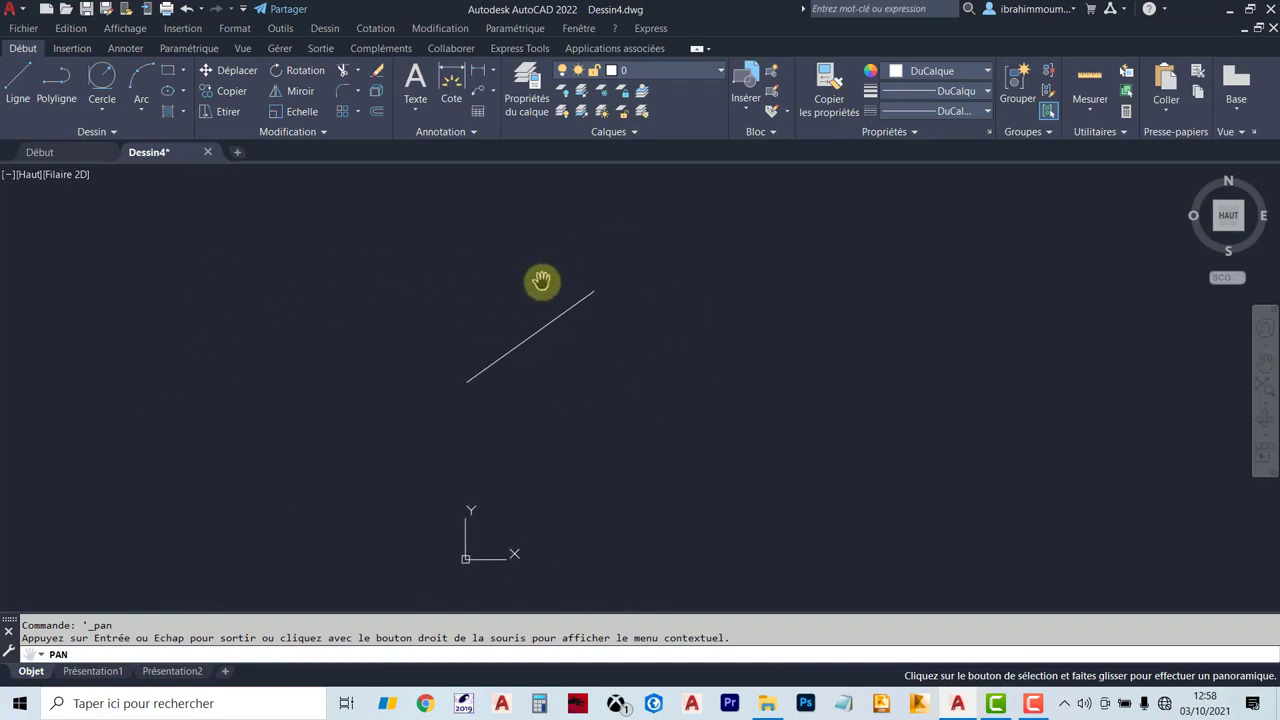
pyautogui.press('Escape')
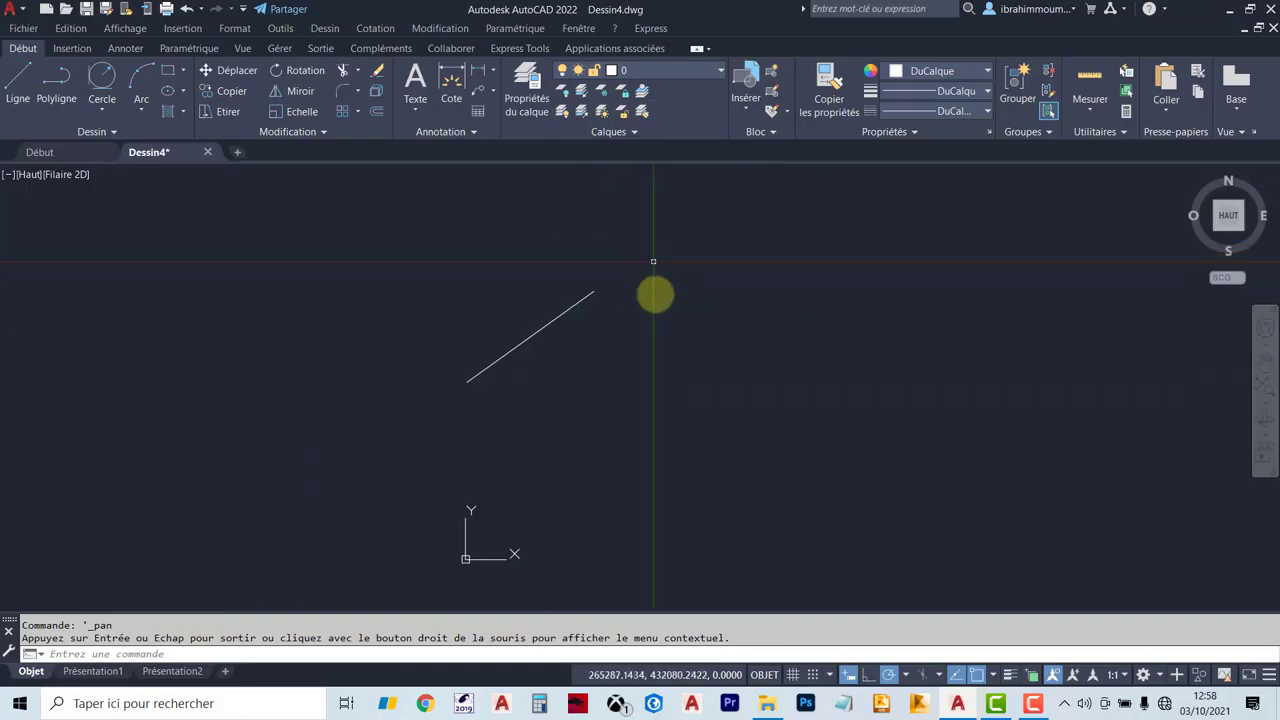
# - Examine the diagonal line and coordinate origin at several magnifications, panning them across the drawing area and back to the middle
pyautogui.scroll(-4, 573, 260)
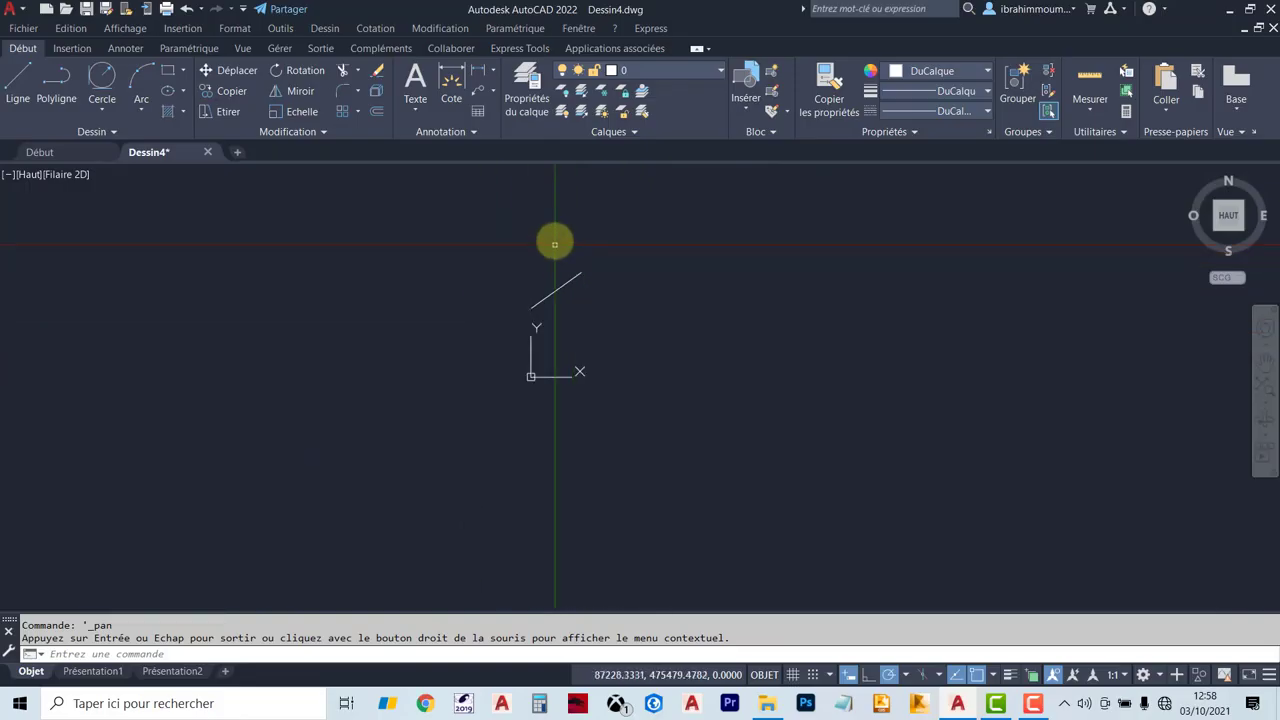
pyautogui.scroll(-8, 543, 265)
pyautogui.scroll(6, 569, 297)
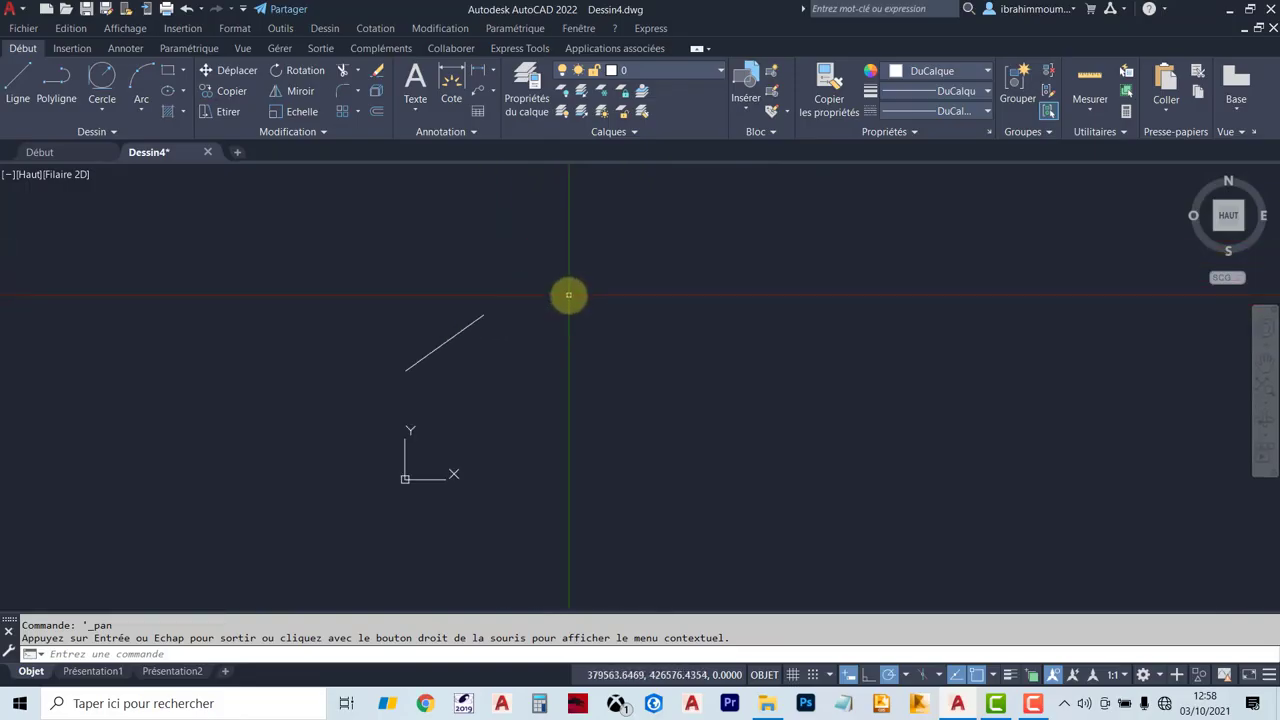
pyautogui.scroll(4, 494, 290)
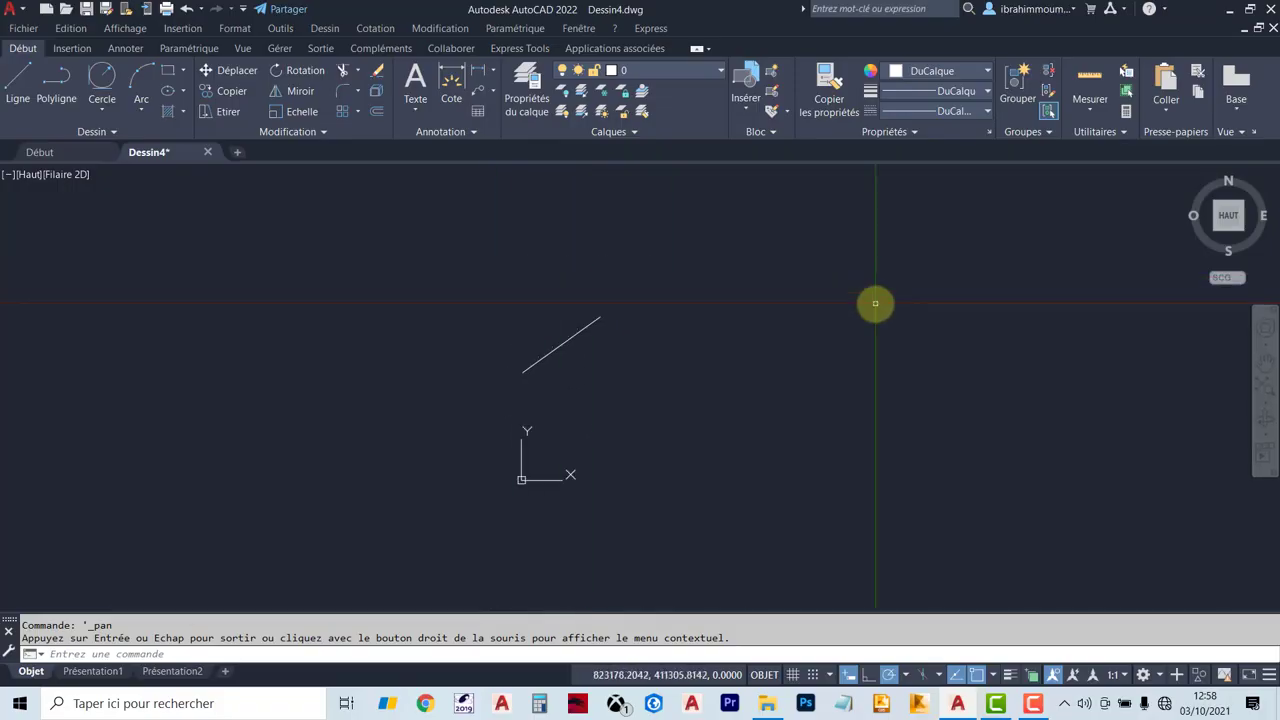
pyautogui.moveTo(657, 277); pyautogui.dragTo(248, 266, button='middle')
pyautogui.moveTo(240, 318); pyautogui.dragTo(568, 368, button='middle')
pyautogui.moveTo(478, 380); pyautogui.dragTo(553, 355, button='middle')
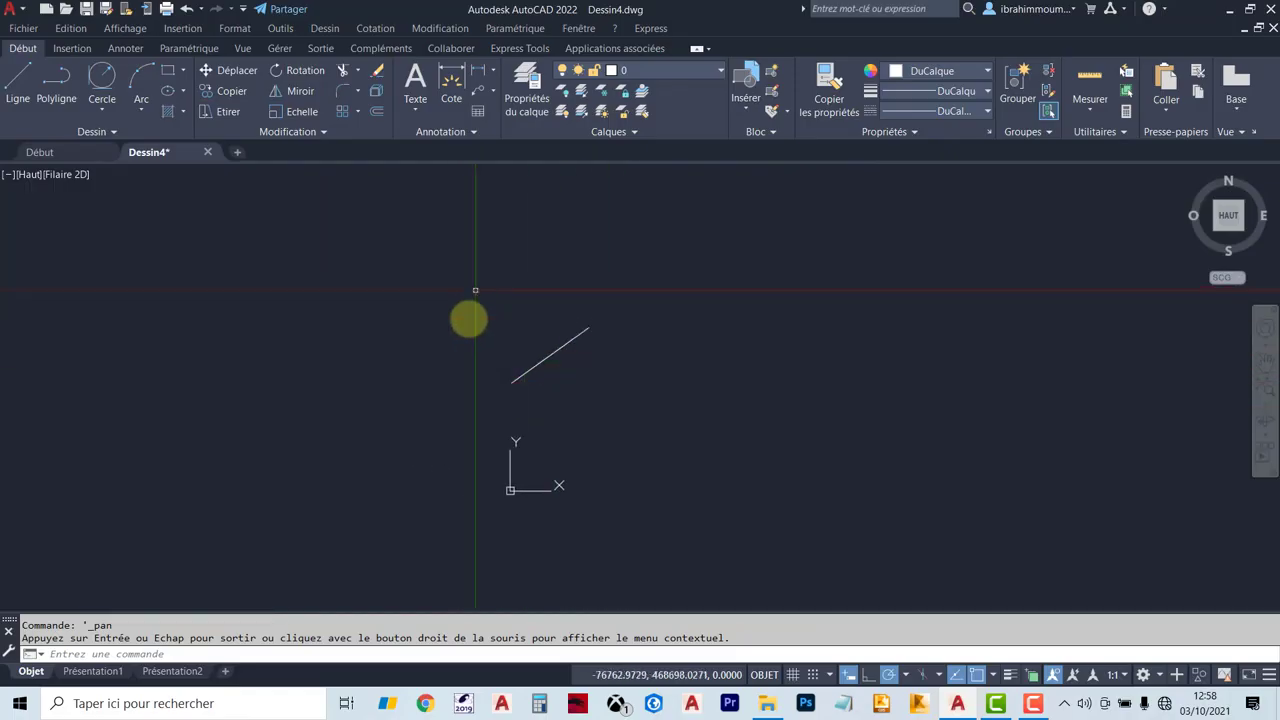
pyautogui.scroll(4, 549, 328)
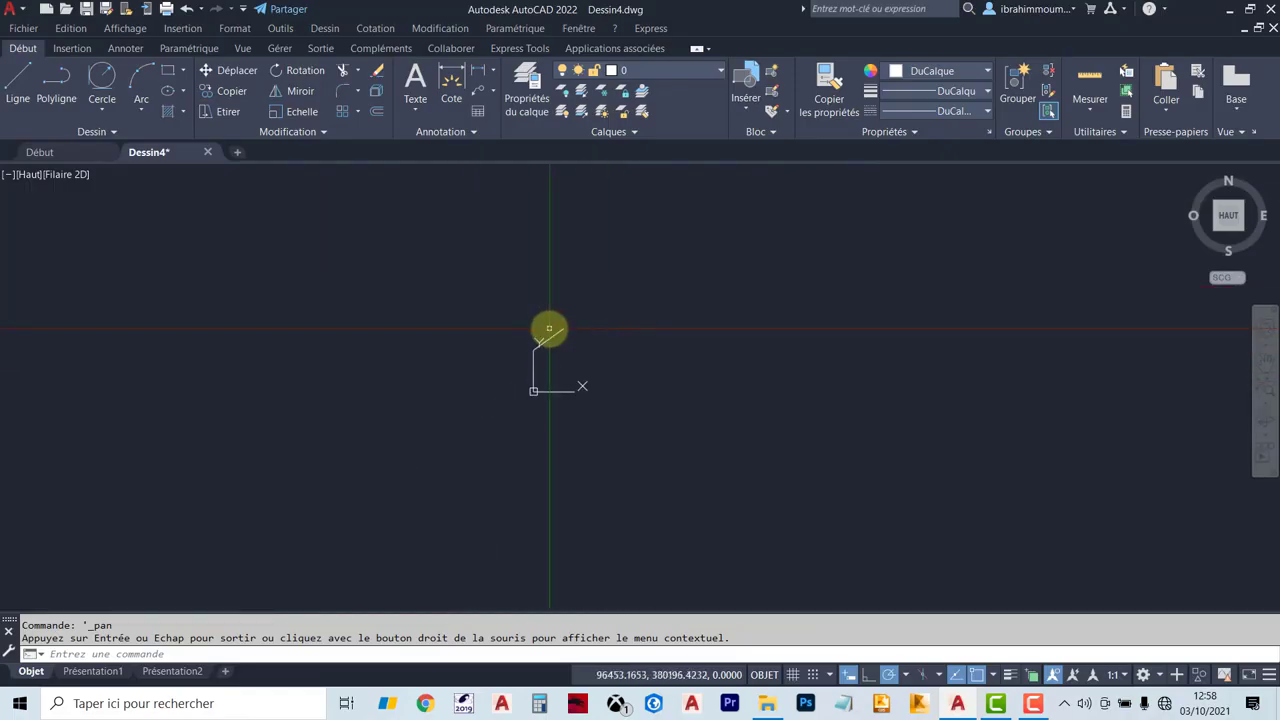
pyautogui.scroll(-2, 549, 328)
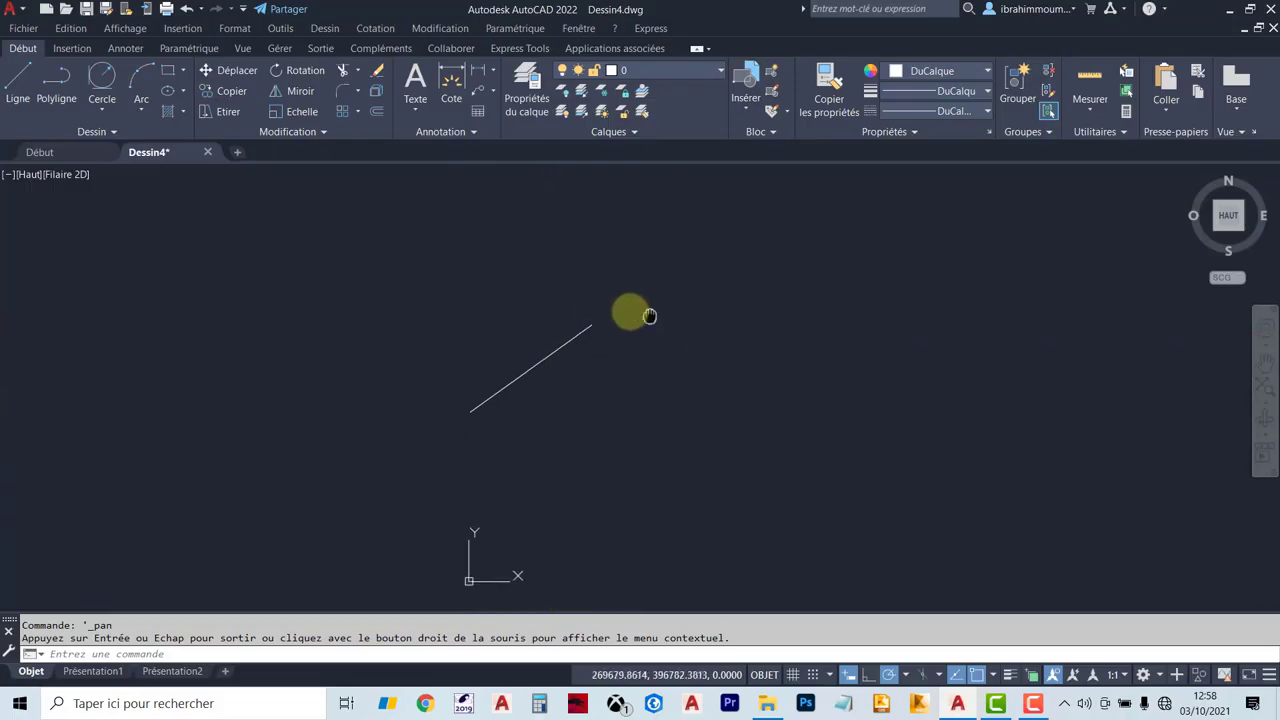
pyautogui.moveTo(631, 309)
pyautogui.mouseDown(button='middle')
pyautogui.moveTo(400, 320)
pyautogui.moveTo(703, 314)
pyautogui.moveTo(700, 300)
pyautogui.mouseUp(button='middle')
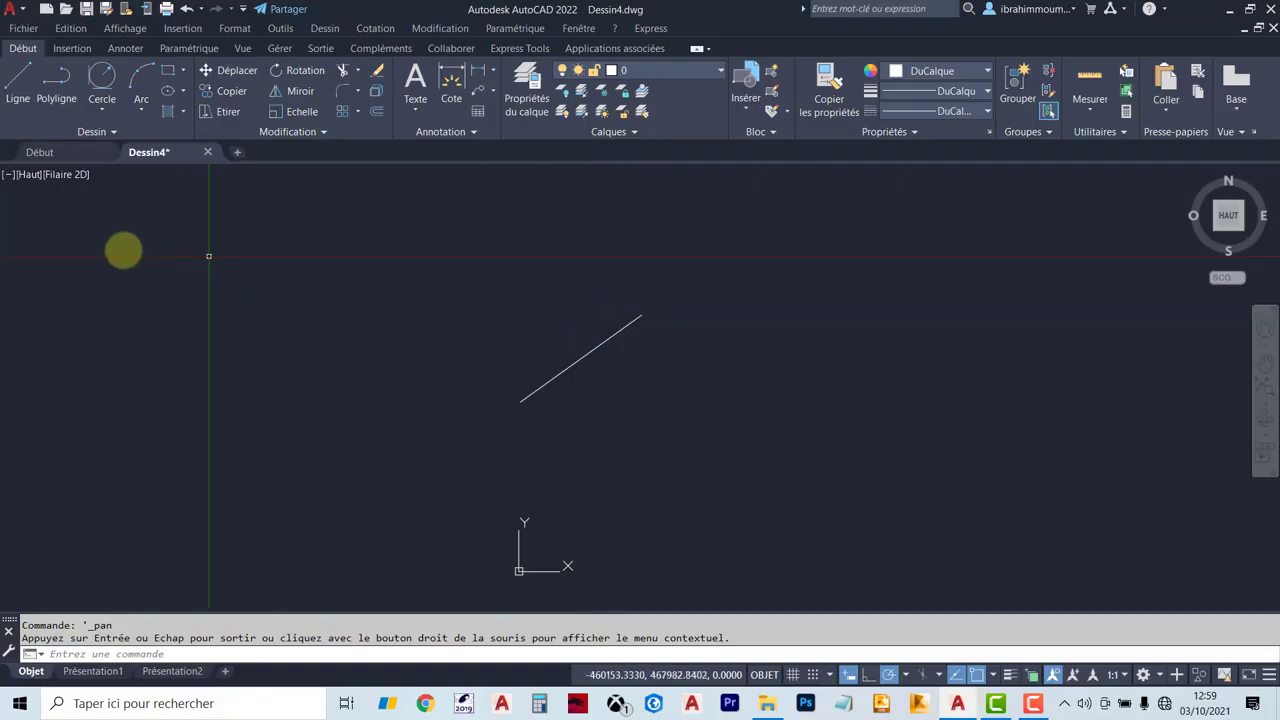
# - Zoom into an empty area away from the diagonal line, and return to inspect the line at varying magnifications
pyautogui.scroll(2, 24, 219)
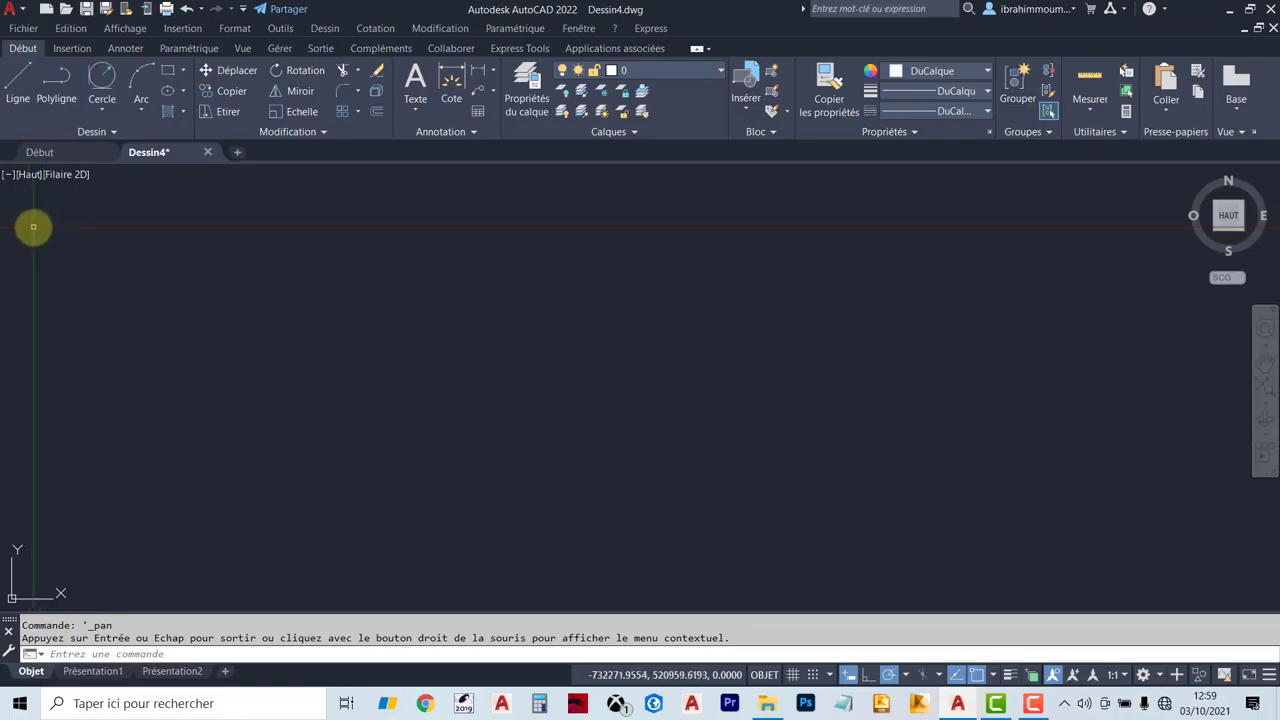
pyautogui.moveTo(27, 222); pyautogui.dragTo(242, 299)
pyautogui.scroll(4, 424, 356)
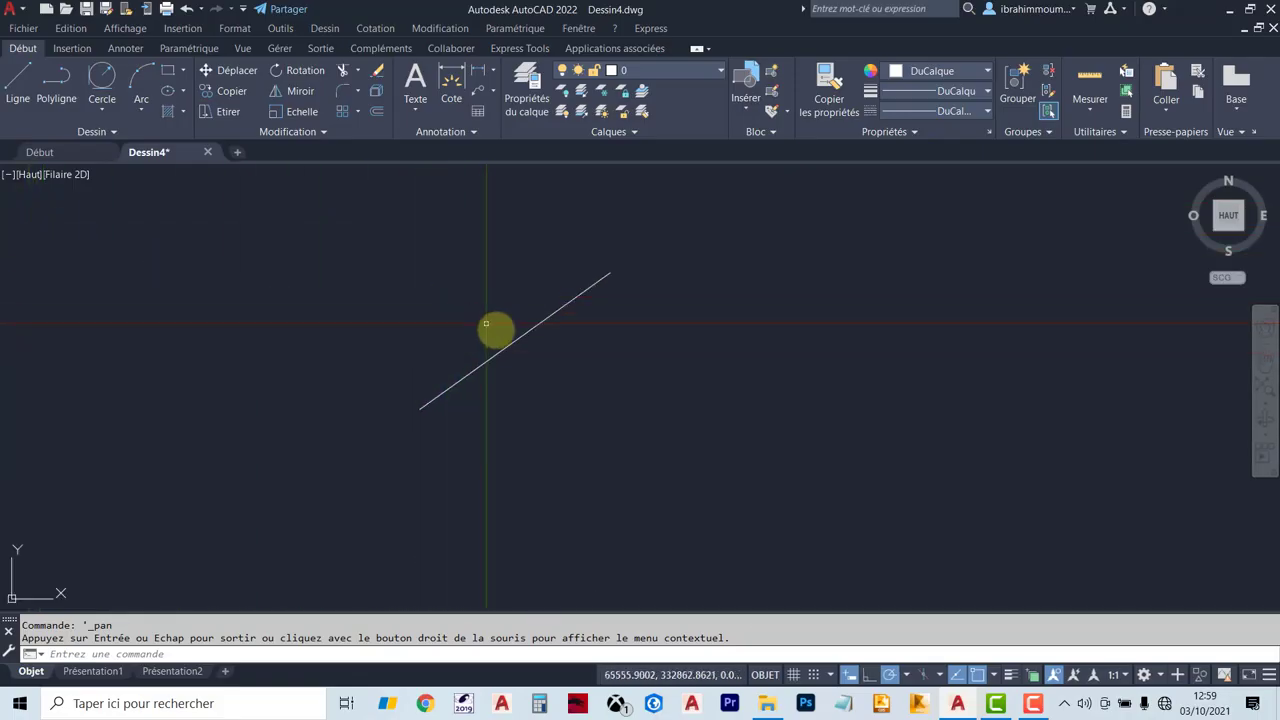
pyautogui.scroll(4, 514, 337)
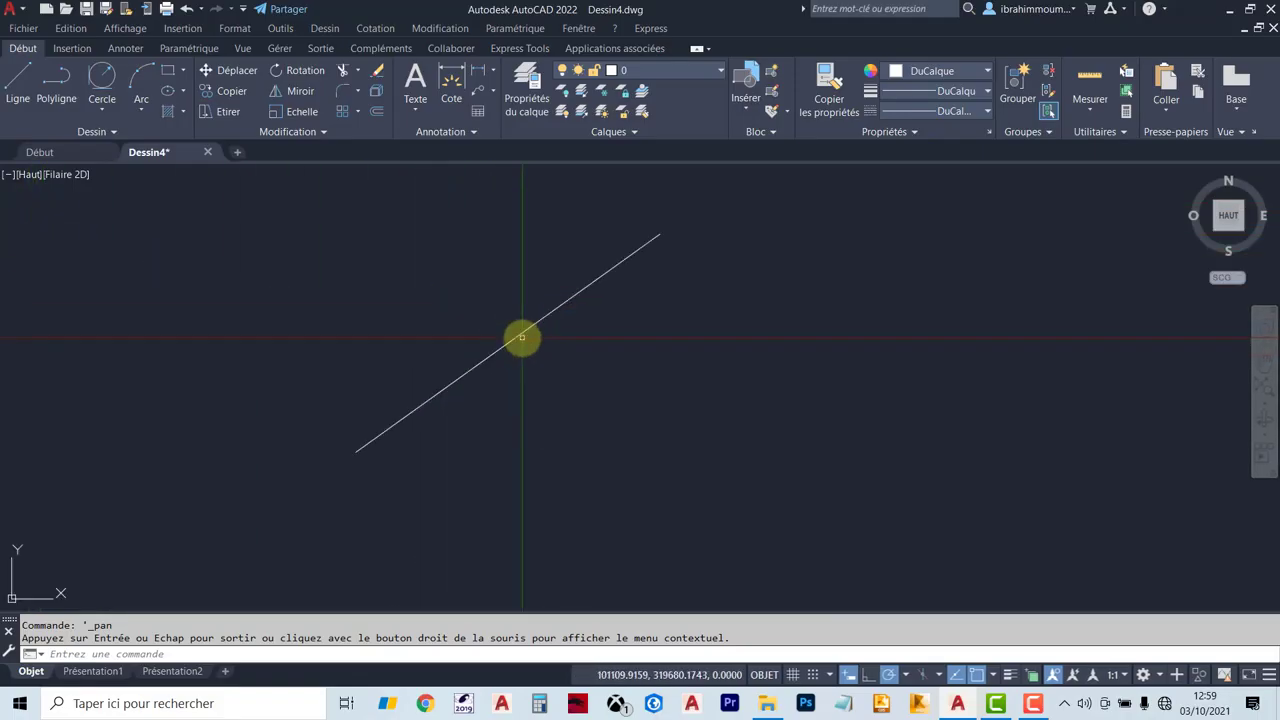
pyautogui.scroll(-2, 522, 337)
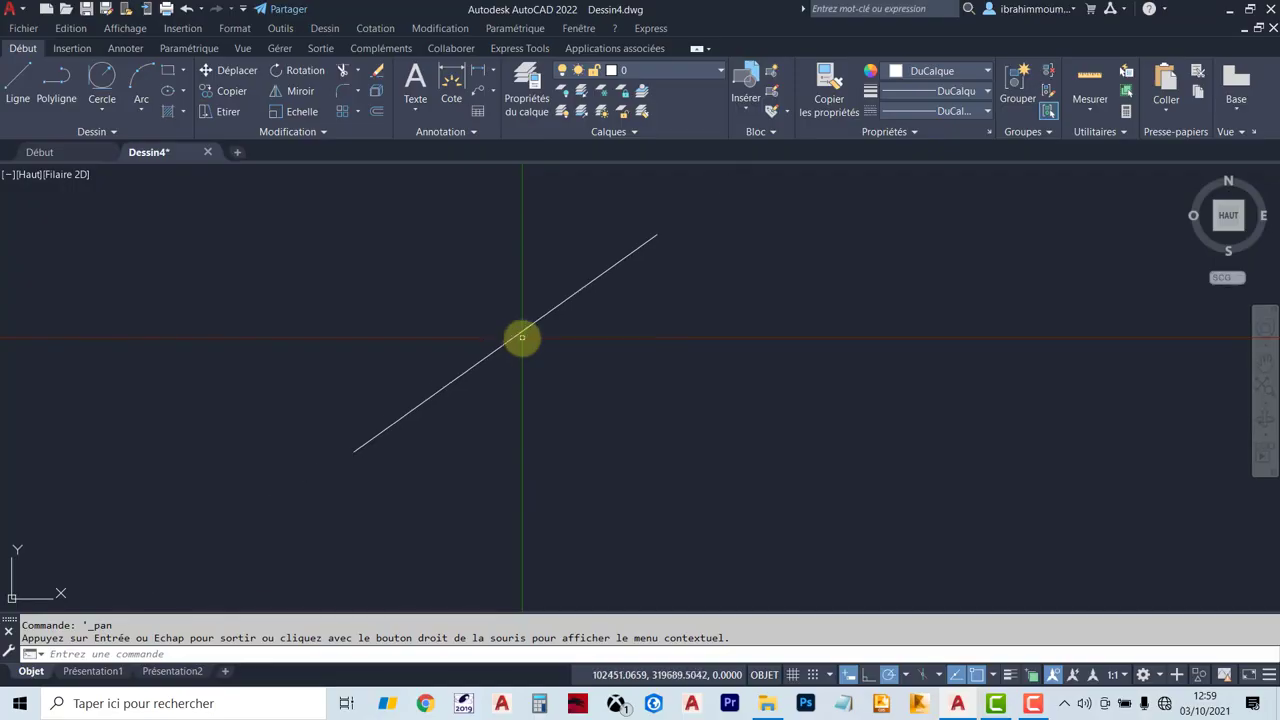
pyautogui.scroll(-5, 522, 337)
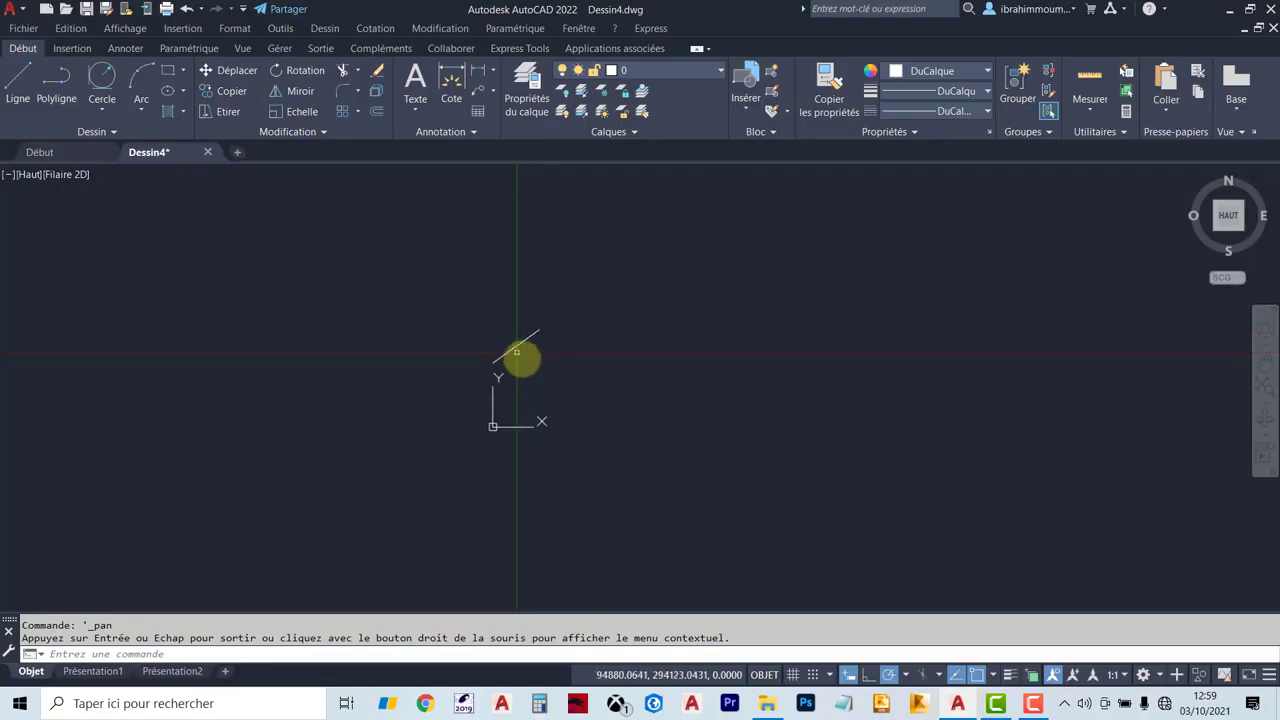
pyautogui.scroll(4, 506, 334)
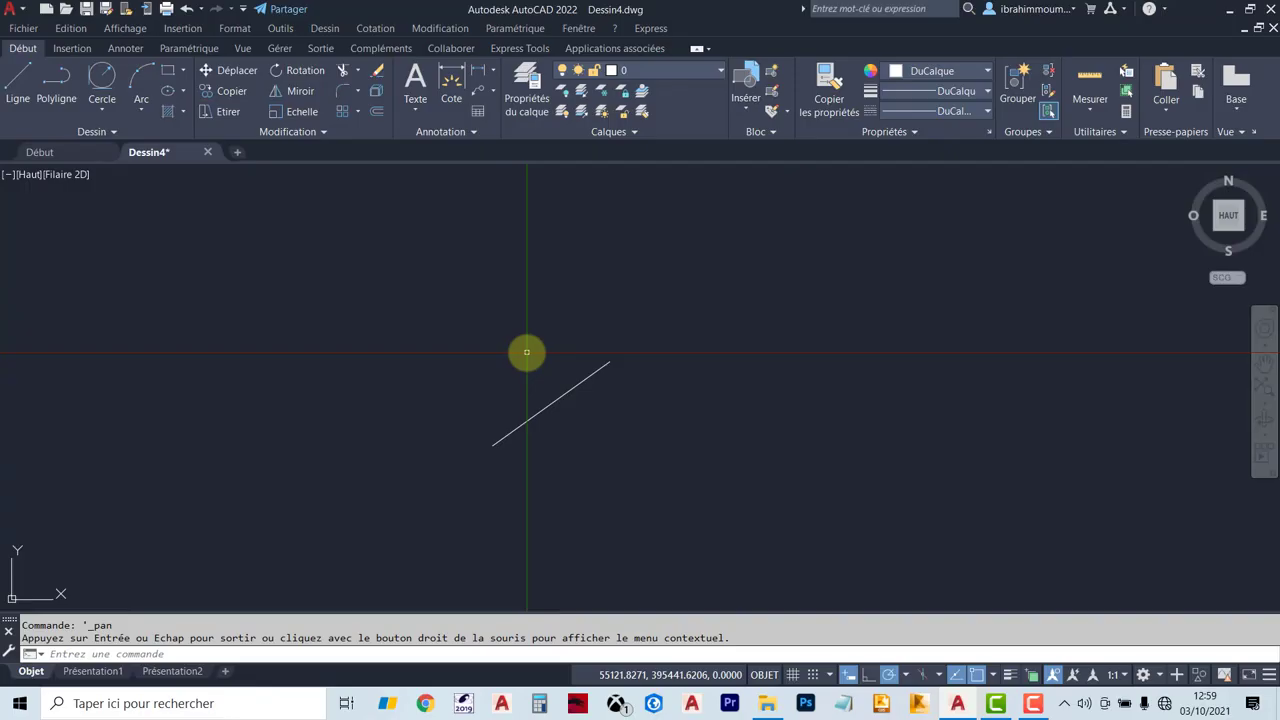
pyautogui.scroll(-2, 526, 352)
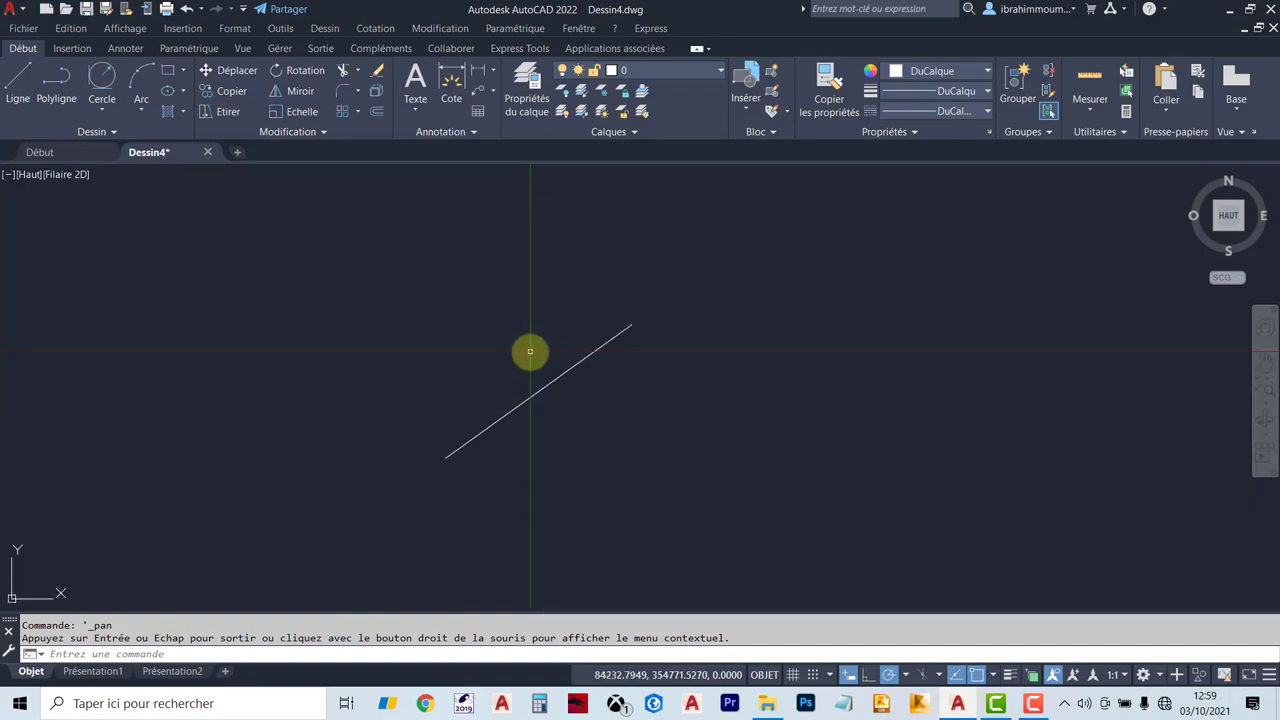
pyautogui.scroll(2, 525, 373)
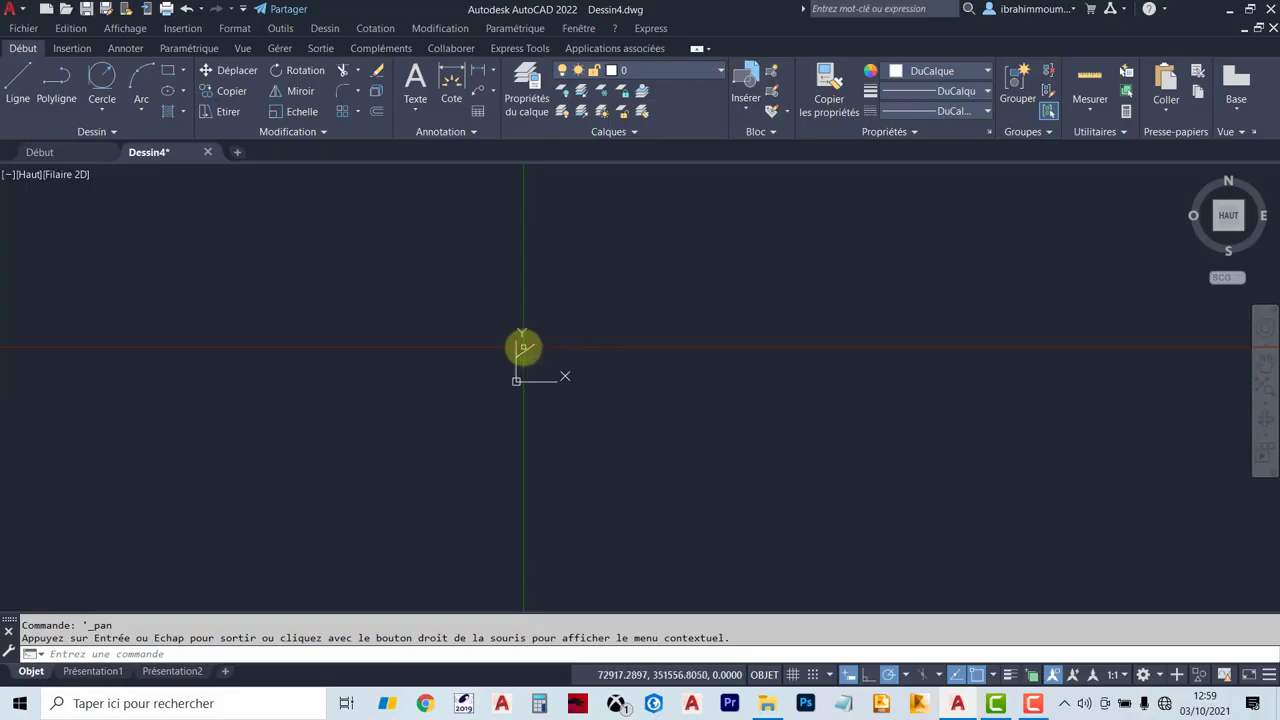
# - Compare the diagonal line at distant and close magnification around its middle, and pan the enlarged line toward the centre of the drawing area
pyautogui.scroll(-5, 523, 347)
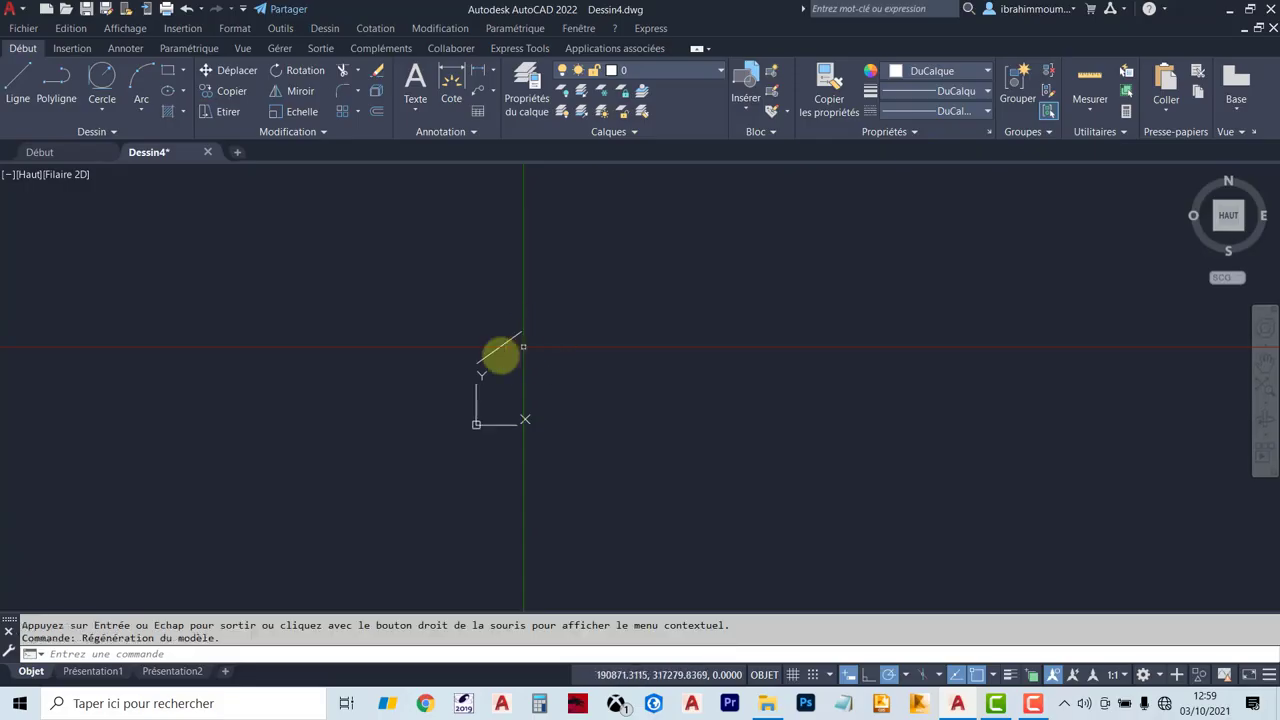
pyautogui.scroll(6, 505, 346)
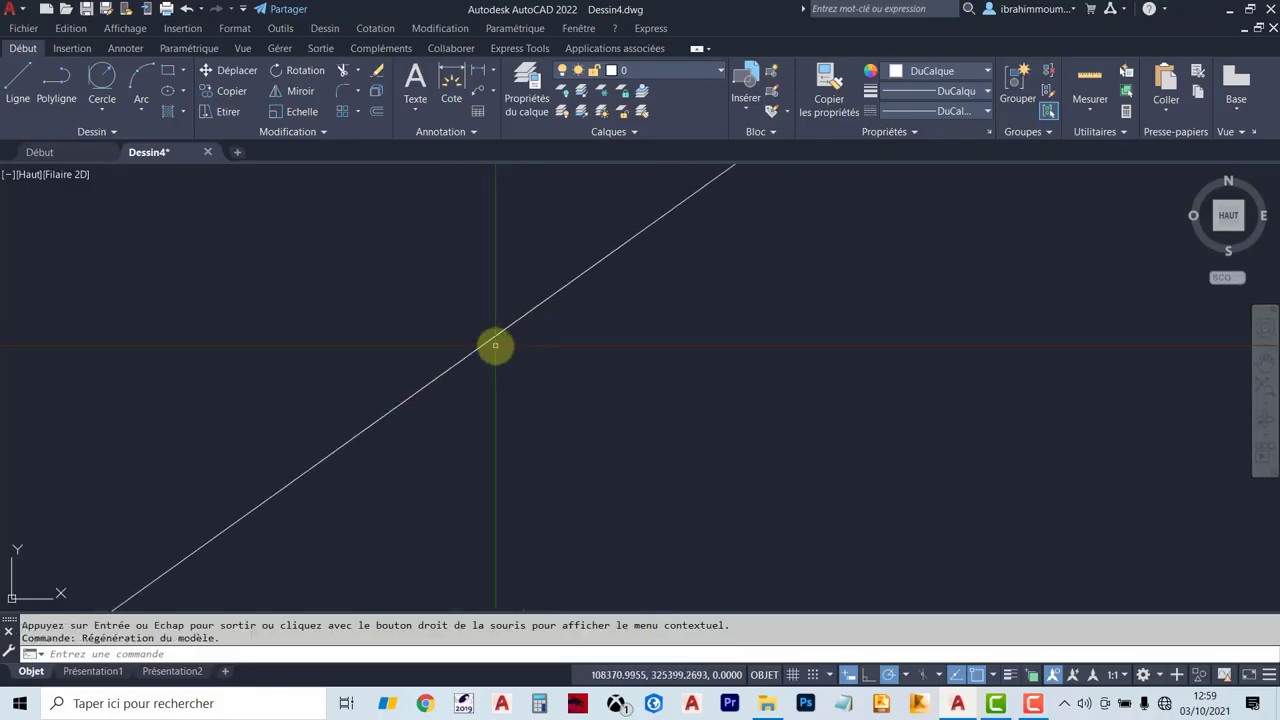
pyautogui.scroll(-4, 495, 346)
pyautogui.scroll(2, 468, 346)
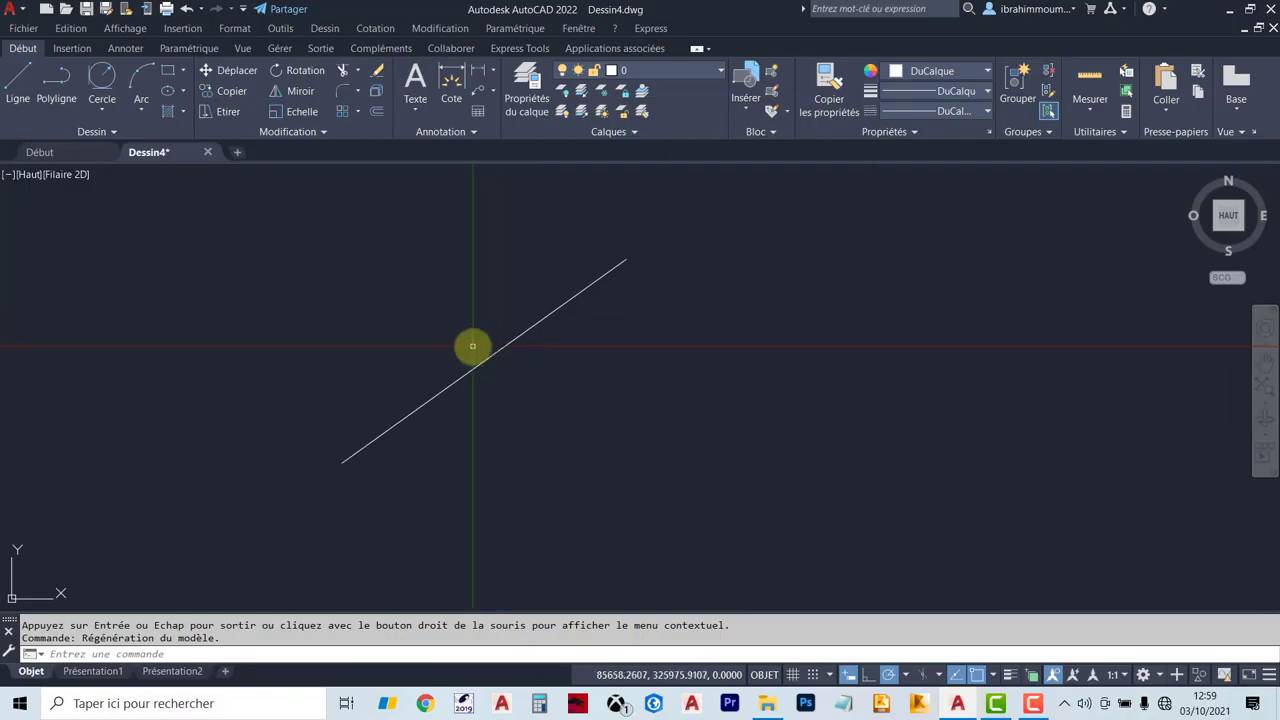
pyautogui.scroll(-4, 473, 340)
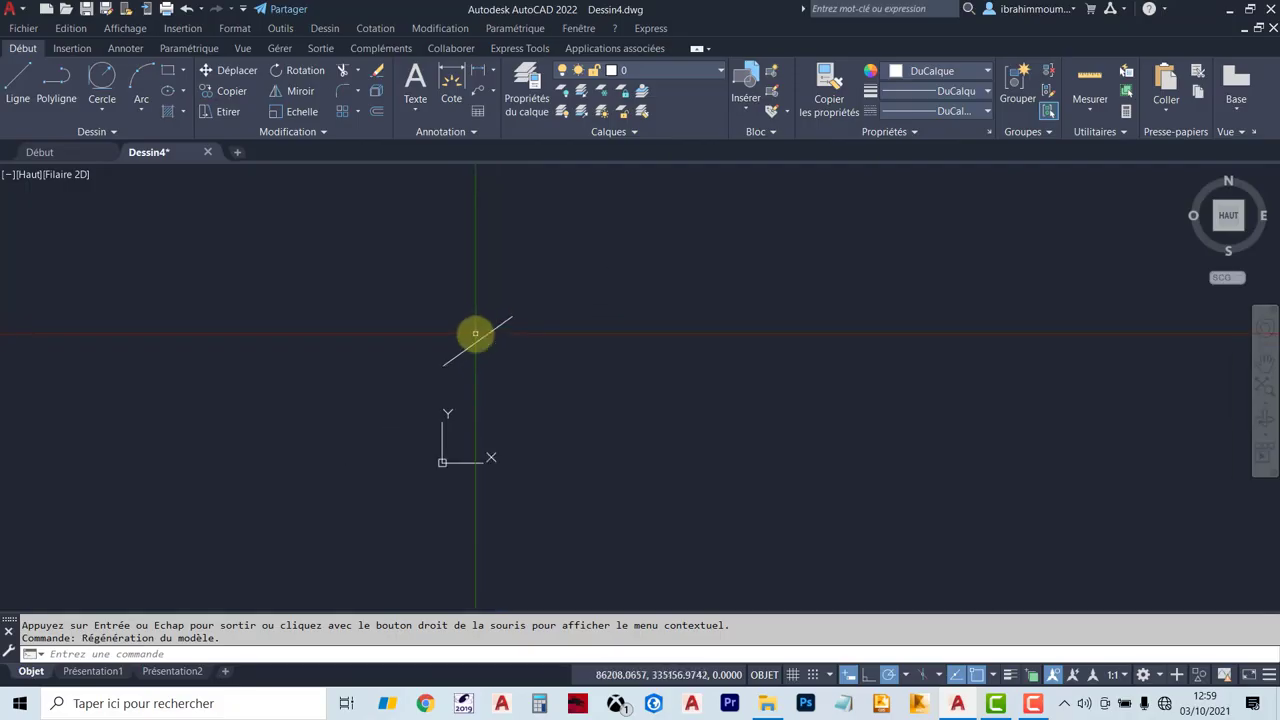
pyautogui.scroll(-6, 475, 334)
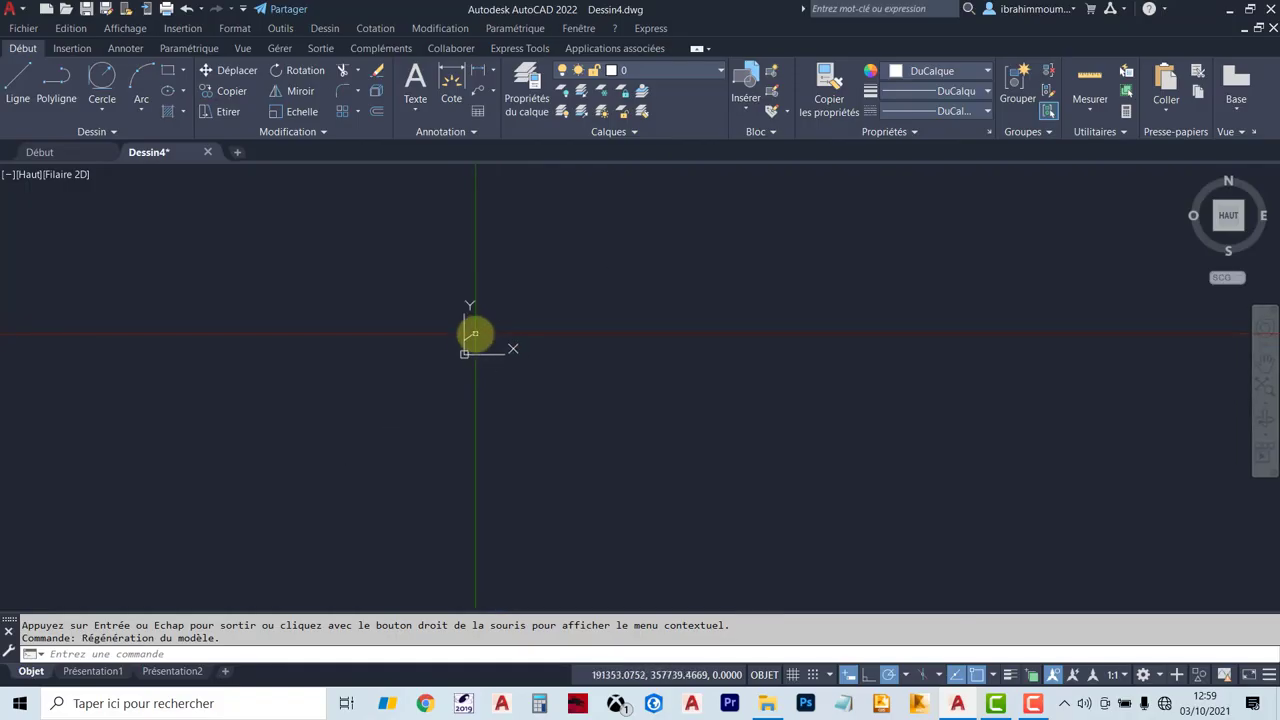
pyautogui.scroll(8, 460, 330)
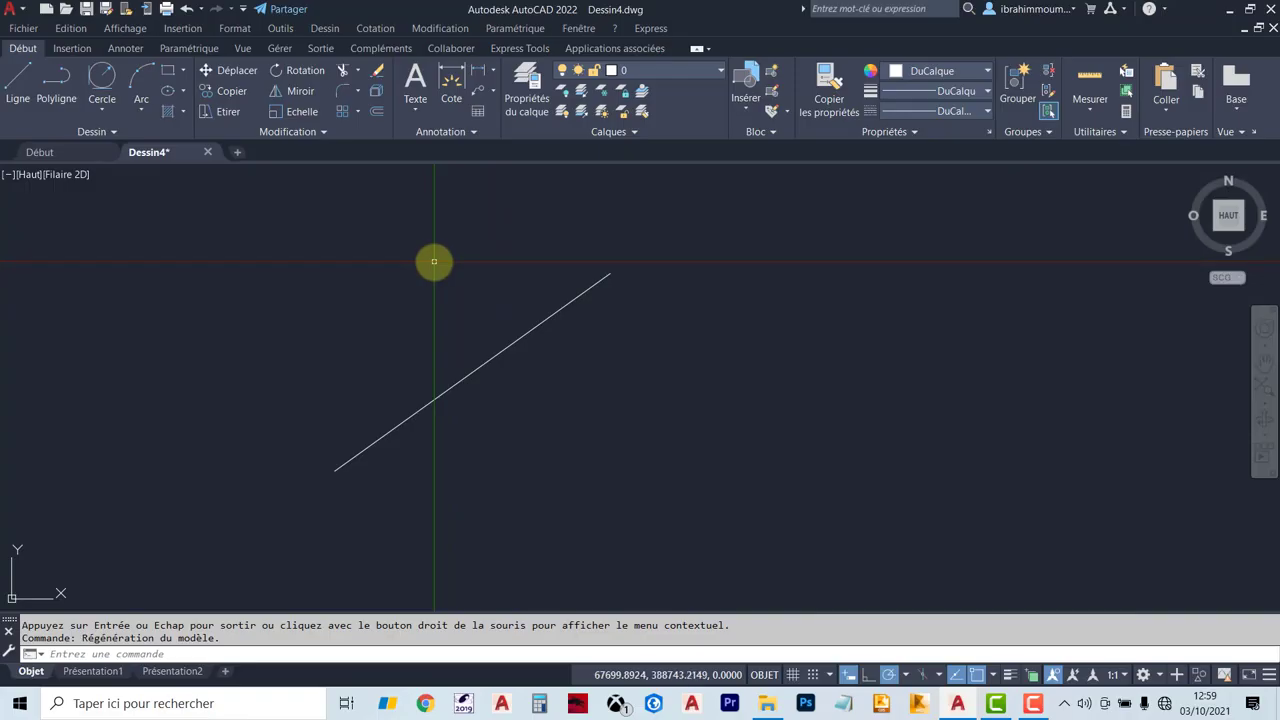
pyautogui.moveTo(434, 262)
pyautogui.mouseDown(button='middle')
pyautogui.moveTo(457, 283)
pyautogui.moveTo(731, 294)
pyautogui.moveTo(746, 317)
pyautogui.moveTo(437, 331)
pyautogui.moveTo(677, 334)
pyautogui.moveTo(457, 323)
pyautogui.moveTo(509, 257)
pyautogui.moveTo(706, 322)
pyautogui.moveTo(360, 306)
pyautogui.moveTo(740, 277)
pyautogui.moveTo(358, 277)
pyautogui.moveTo(882, 282)
pyautogui.moveTo(257, 314)
pyautogui.moveTo(546, 237)
pyautogui.moveTo(583, 267)
pyautogui.mouseUp(button='middle')
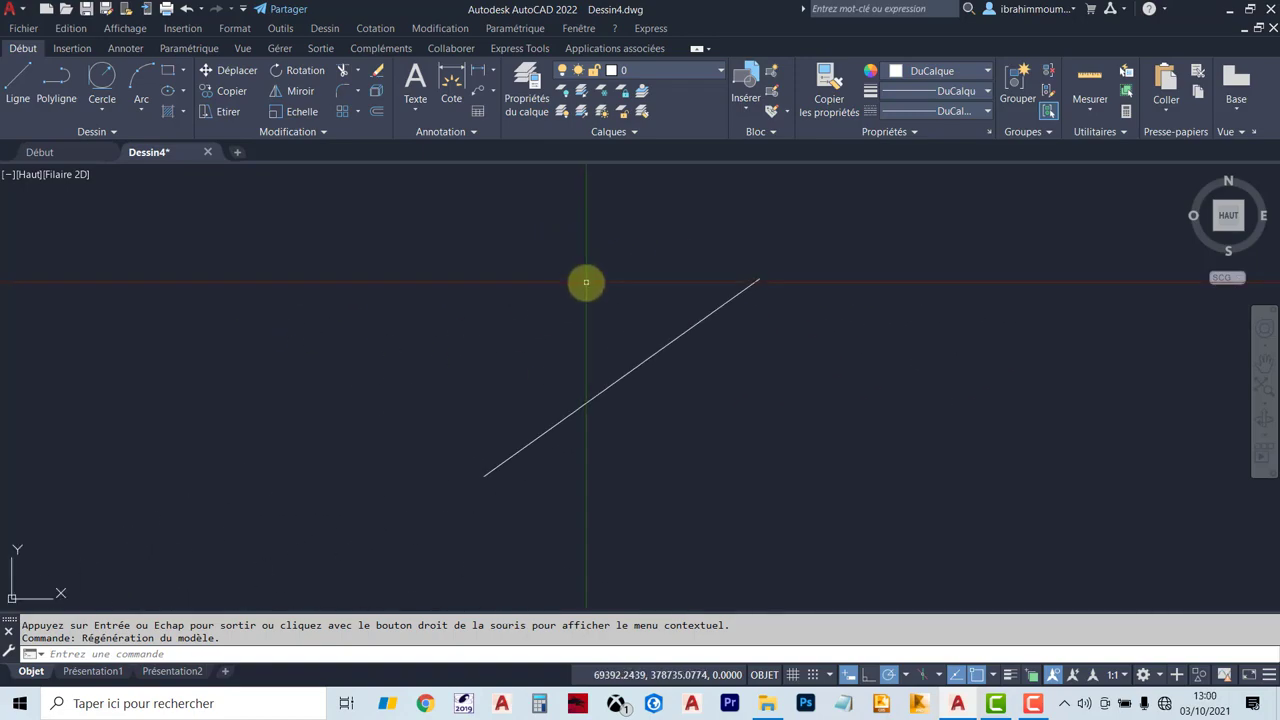